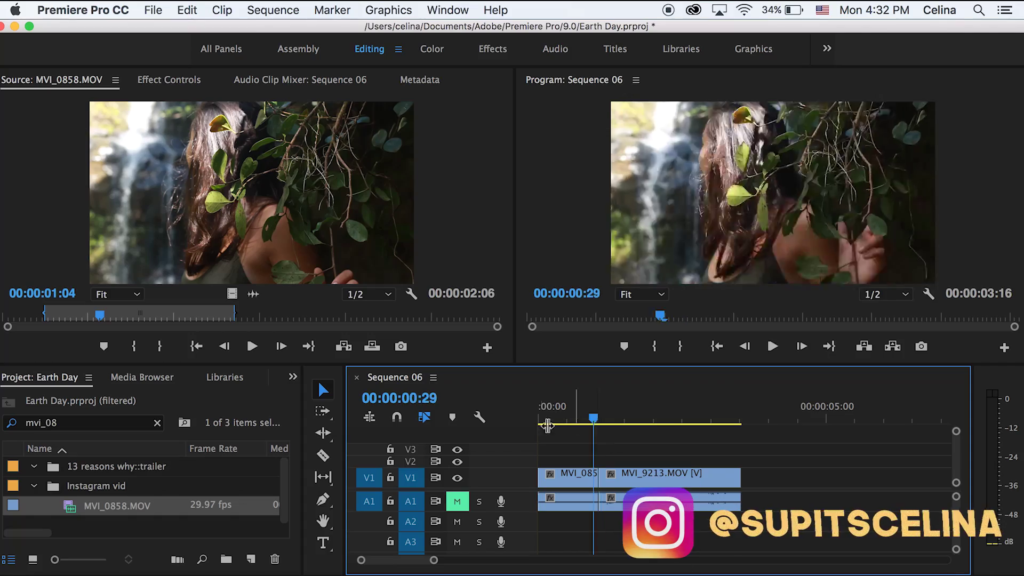
Step: Place the playhead at 00:00:00:21 and apply the Color Balance (RGB) effect to the MVI_0858.MOV clip
click(536, 422)
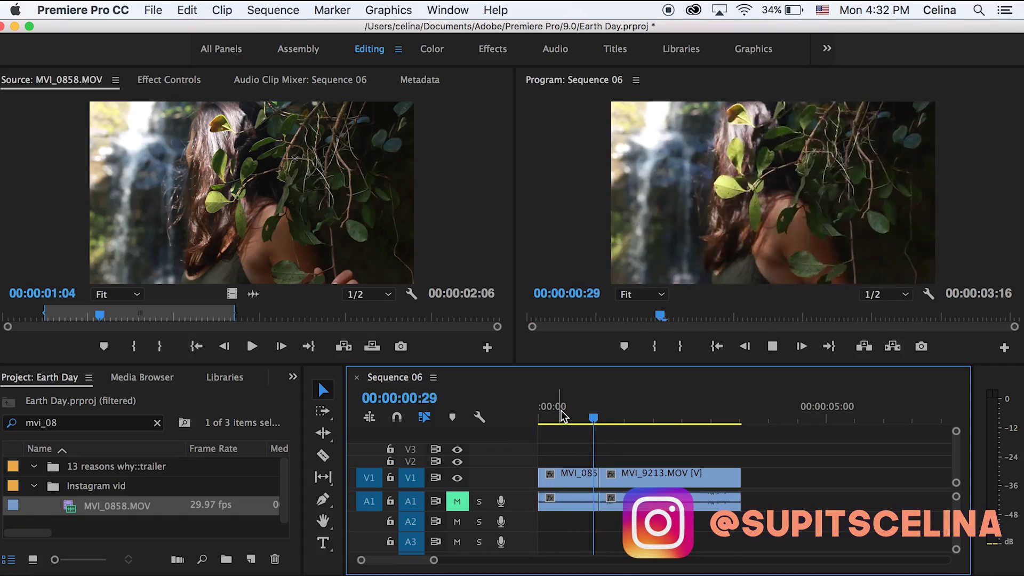
click(604, 421)
drag(602, 418, 578, 426)
click(579, 475)
scroll(216, 383, down, 6)
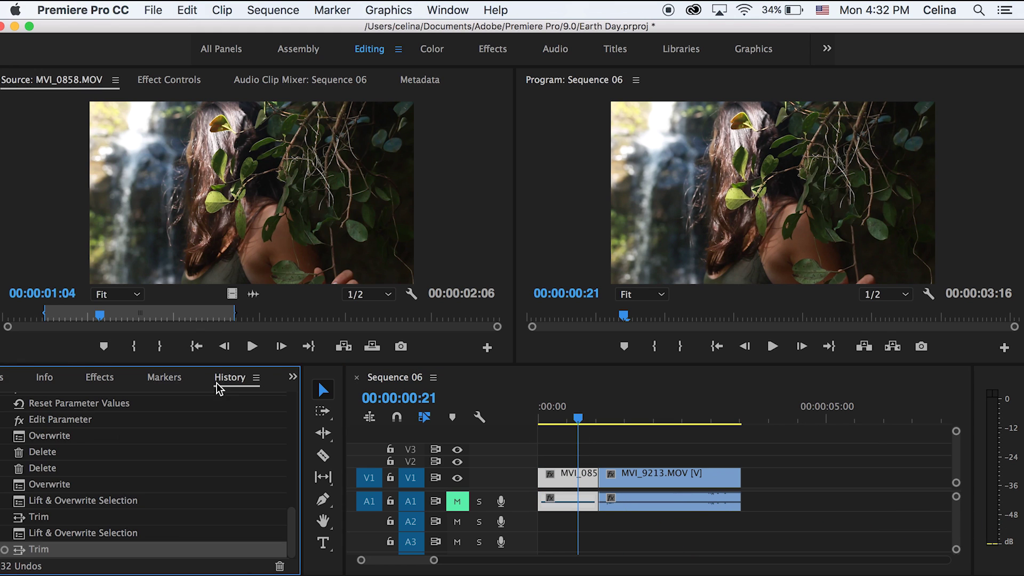
click(100, 377)
click(102, 400)
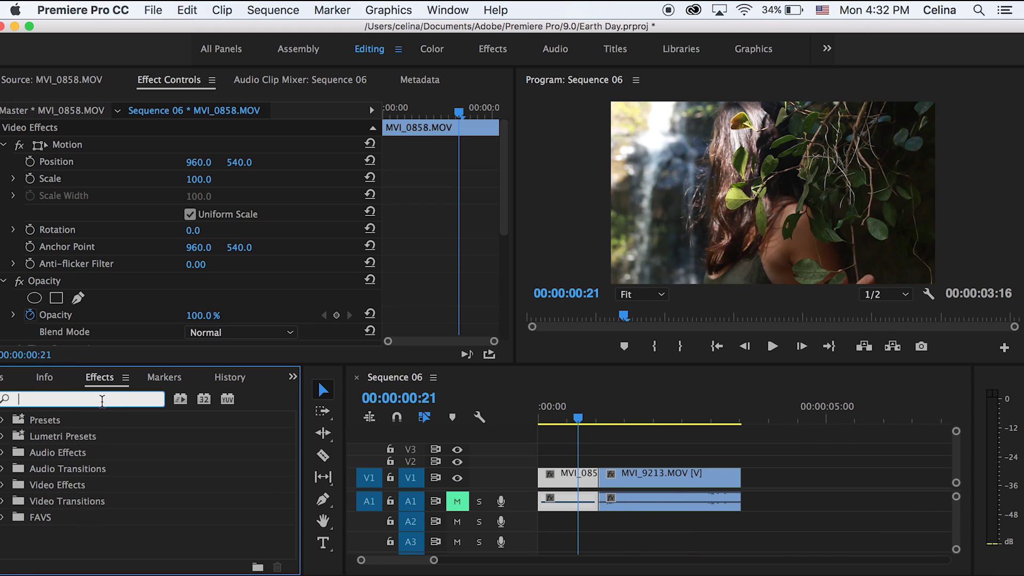
text(rg)
drag(88, 517, 570, 479)
click(578, 462)
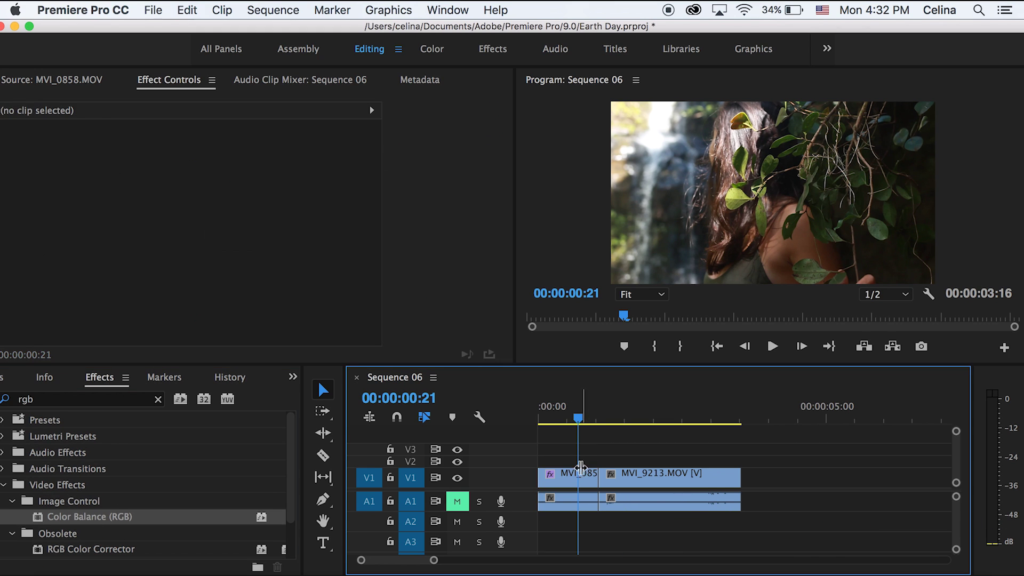
Step: Set the opacity blend mode of the MVI_0858.MOV clip to Screen
click(571, 477)
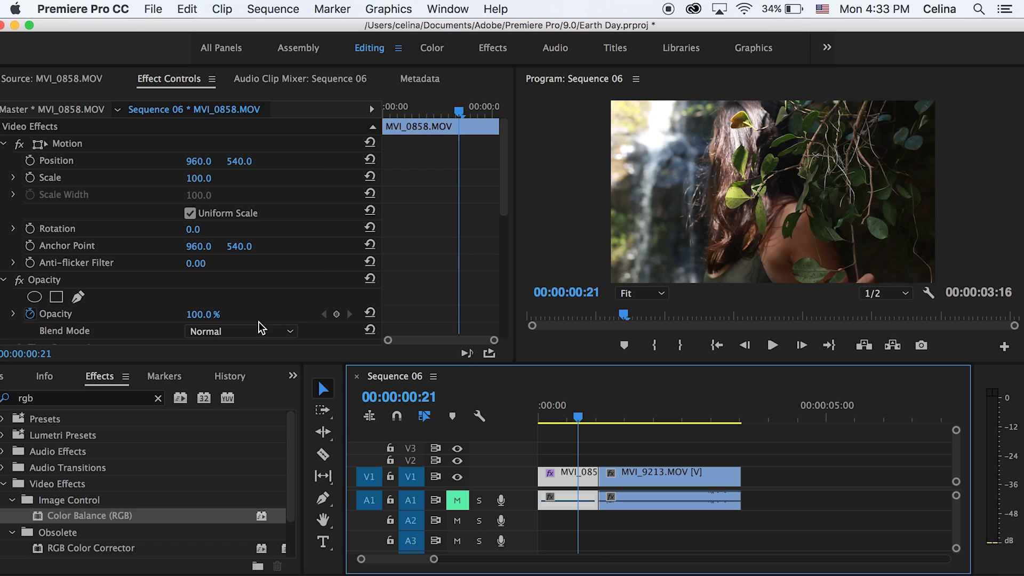
click(252, 333)
click(220, 269)
Step: Duplicate the MVI_0858.MOV clip onto tracks V2 and V3, directly above the original
click(557, 483)
drag(558, 478, 554, 452)
scroll(473, 299, down, 5)
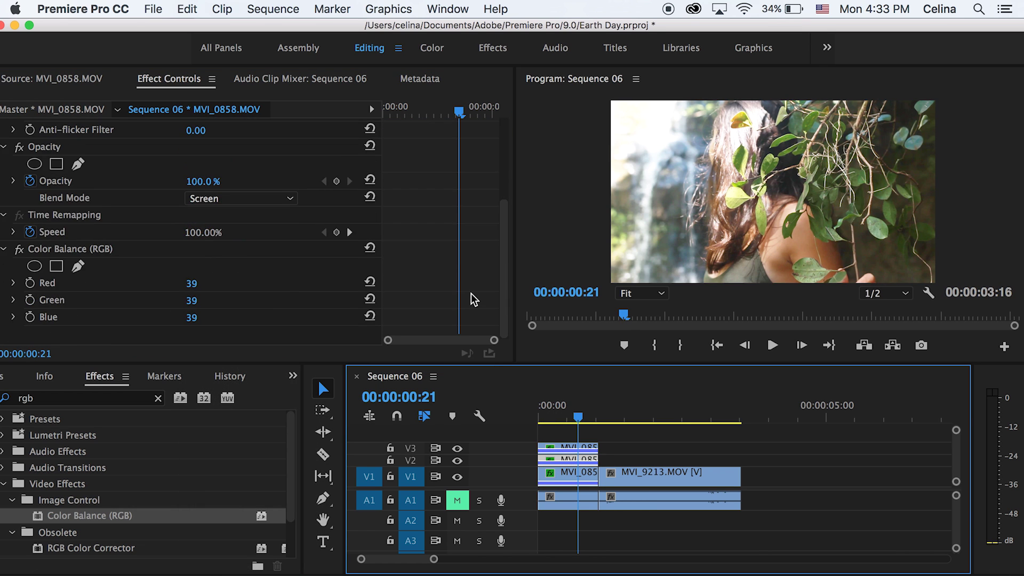
Step: Set the Color Balance (RGB) of the V3 clip to Red 100, Green 0 and Blue 0
click(575, 493)
scroll(406, 228, down, 10)
scroll(405, 233, up, 6)
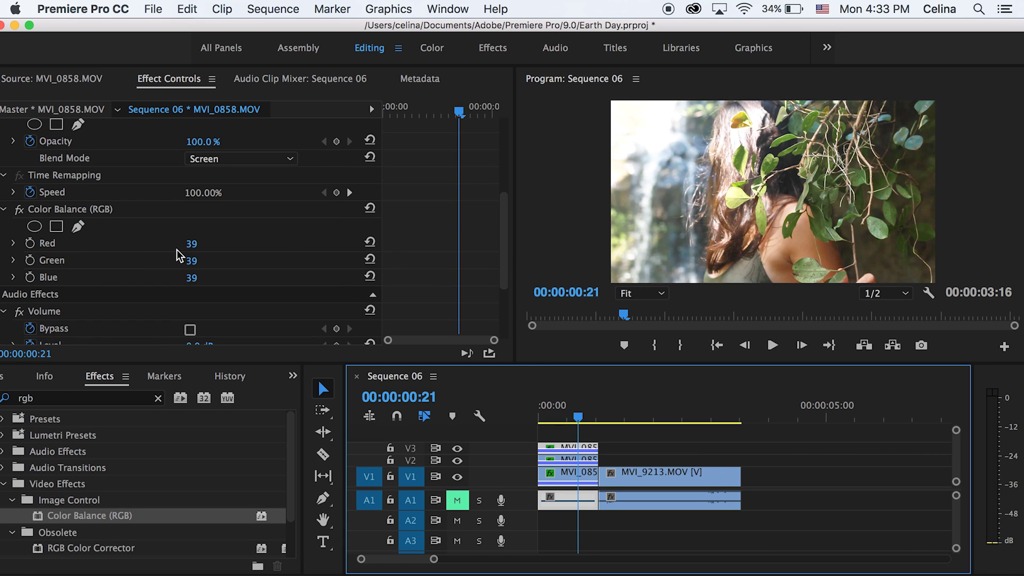
click(376, 244)
click(179, 258)
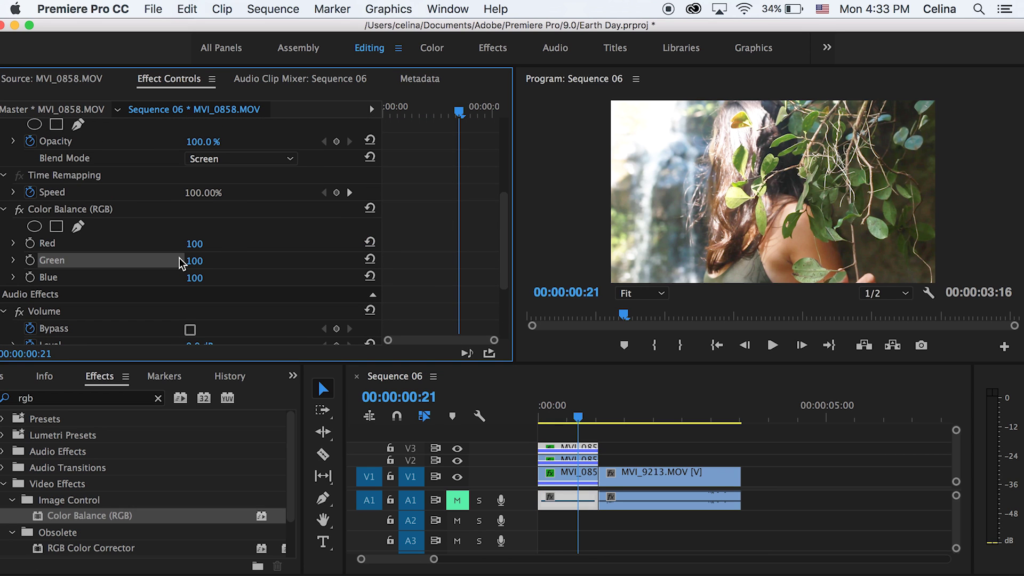
click(205, 259)
text(0)
key(Return)
click(212, 278)
text(0)
key(Return)
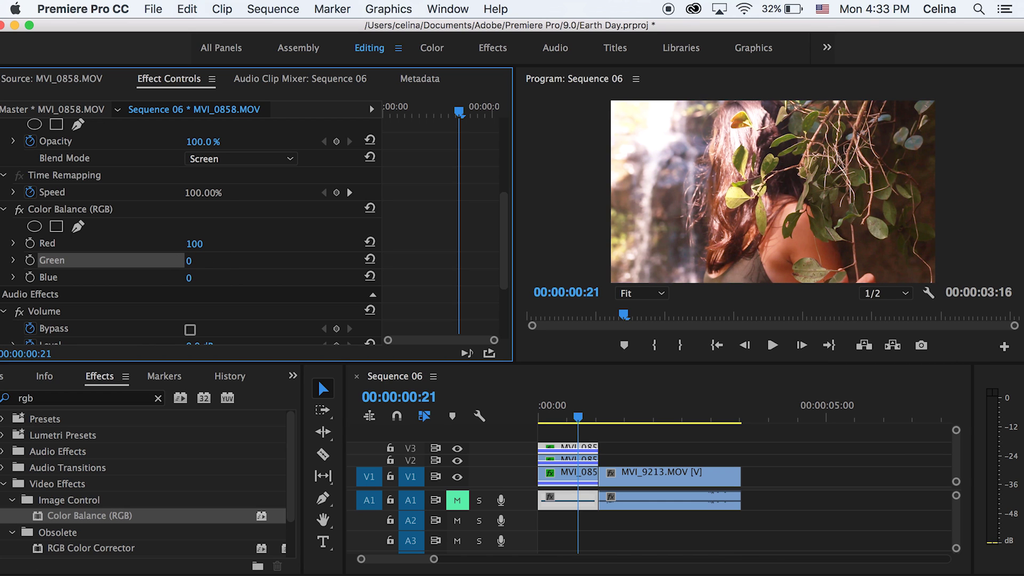
Step: Set the Color Balance (RGB) of the V2 clip to Red 0, Green 100 and Blue 0
click(564, 472)
scroll(395, 204, down, 5)
click(369, 247)
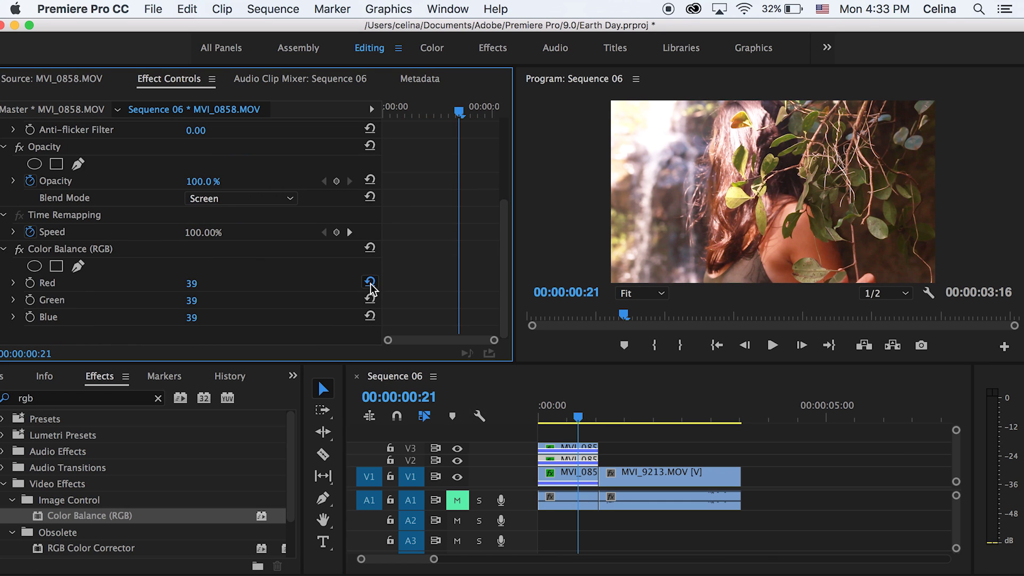
click(194, 283)
text(00)
key(Return)
click(195, 317)
text(0)
key(Return)
Step: Set the Color Balance (RGB) of the V1 MVI_0858.MOV clip to Red 0, Green 0 and Blue 100
click(571, 473)
scroll(431, 269, down, 5)
click(369, 281)
click(206, 283)
text(0)
key(Return)
click(206, 299)
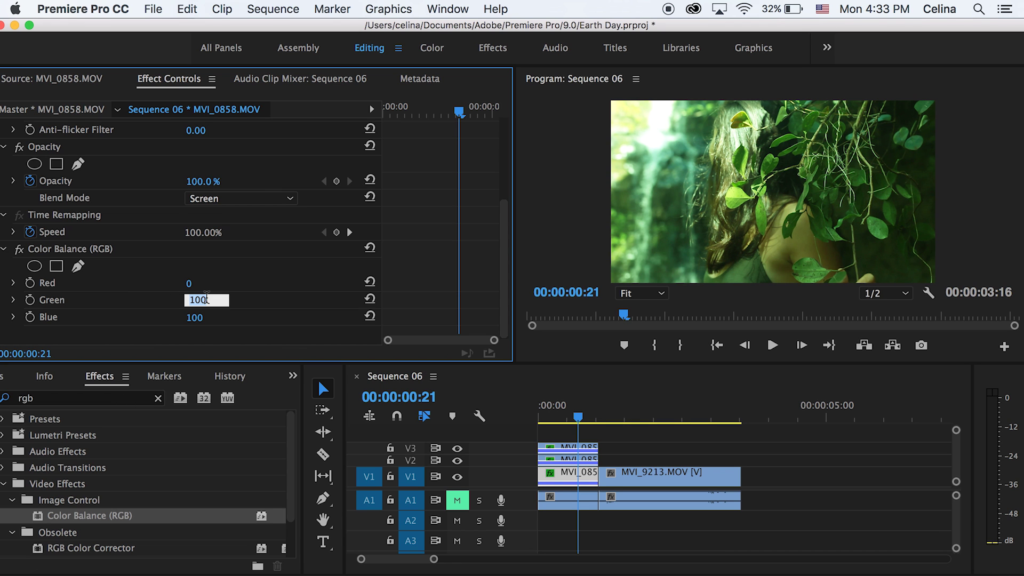
key(Return)
Step: Start Position and Scale keyframes at 00:00:00:19 on the V2 copy of MVI_0858.MOV
mouse_move(578, 422)
mouse_down()
mouse_move(588, 421)
mouse_move(559, 422)
mouse_move(586, 416)
mouse_up()
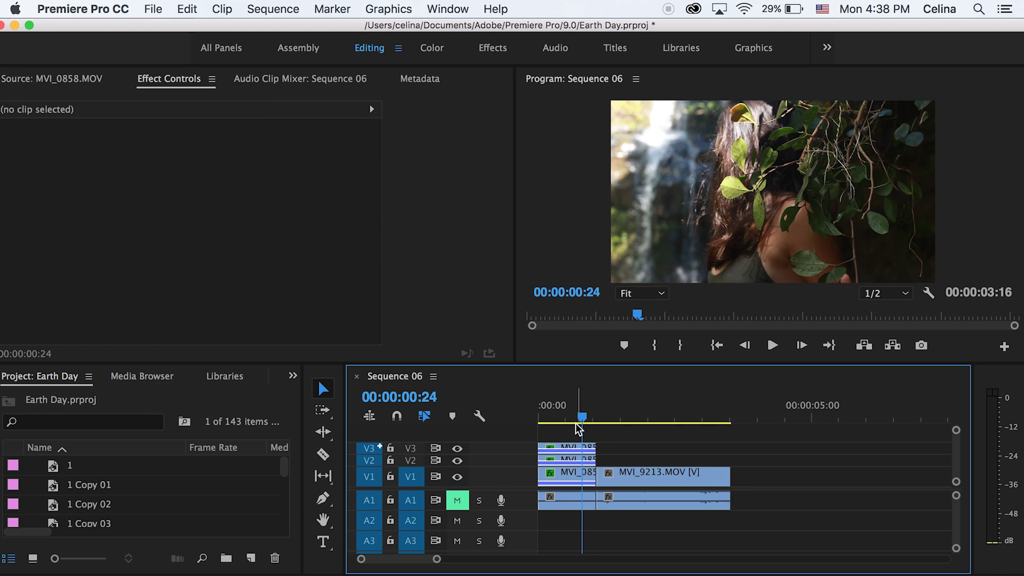
key(=)
drag(575, 423, 577, 404)
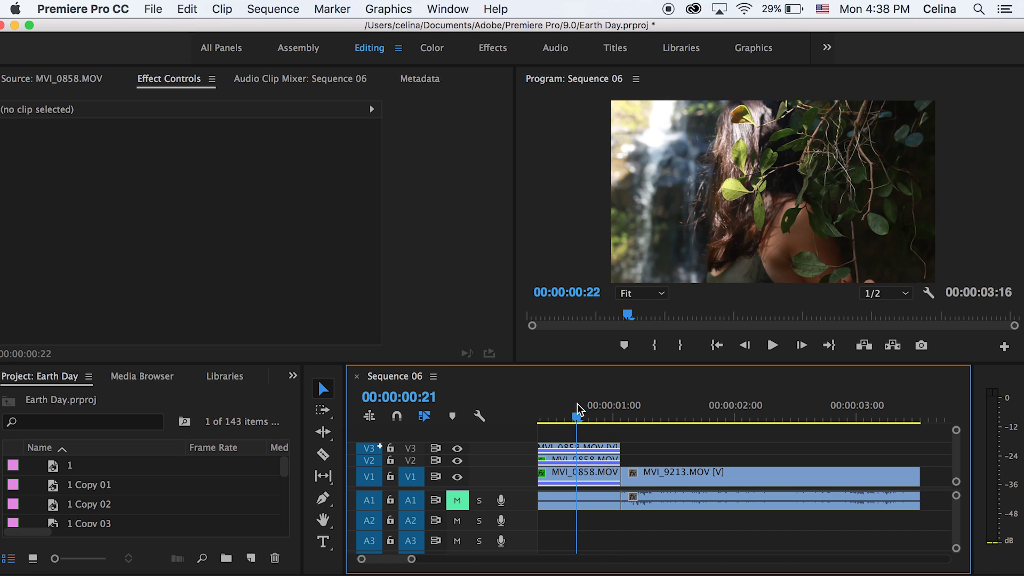
drag(577, 404, 569, 405)
click(554, 458)
drag(205, 183, 211, 182)
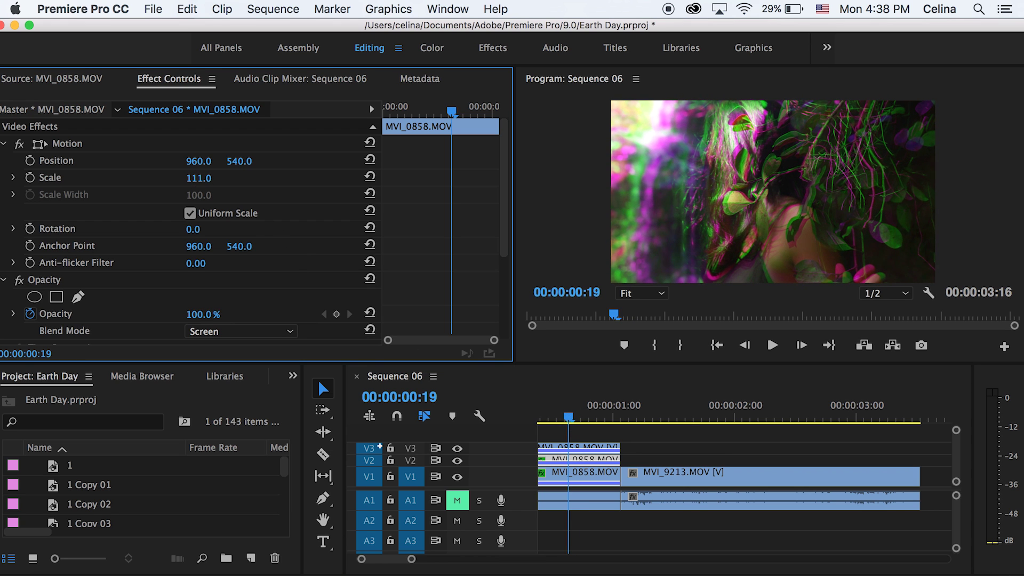
key(super+z)
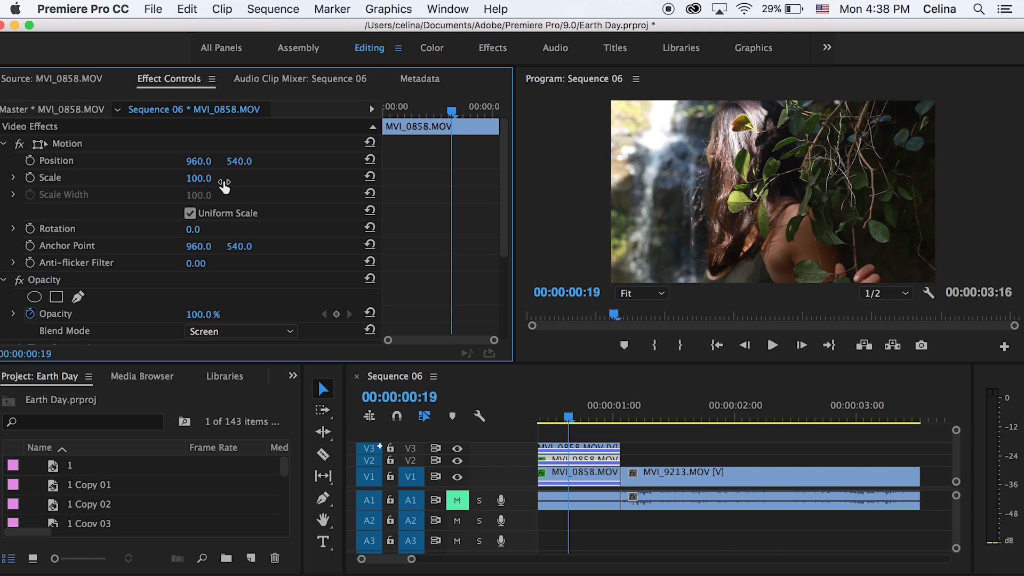
click(30, 178)
click(30, 160)
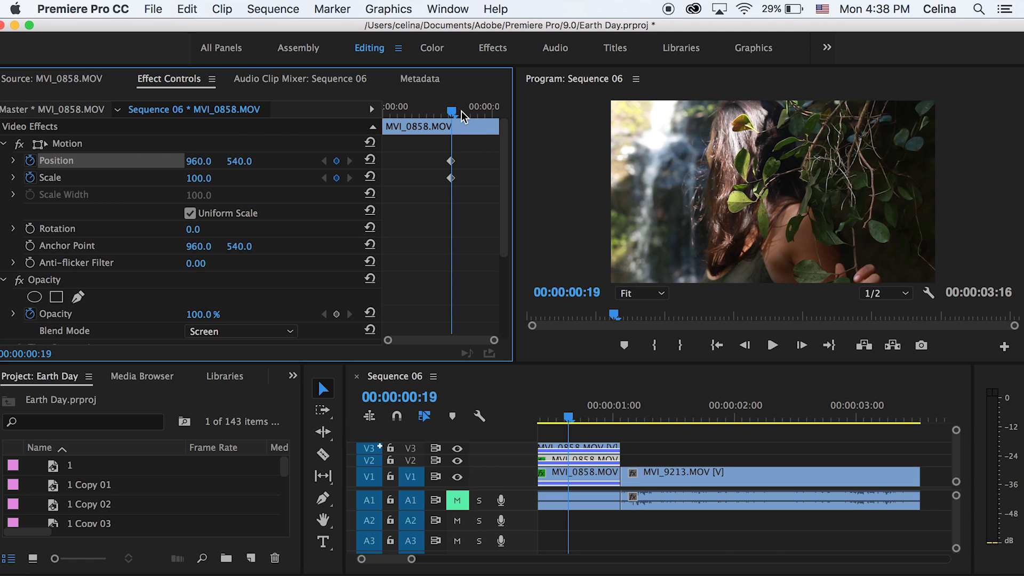
Step: Keyframe Scale at 114 on 00:00:00:22, and Position 992, 562 with Scale 106 on 00:00:00:24
drag(452, 111, 465, 110)
drag(199, 178, 209, 178)
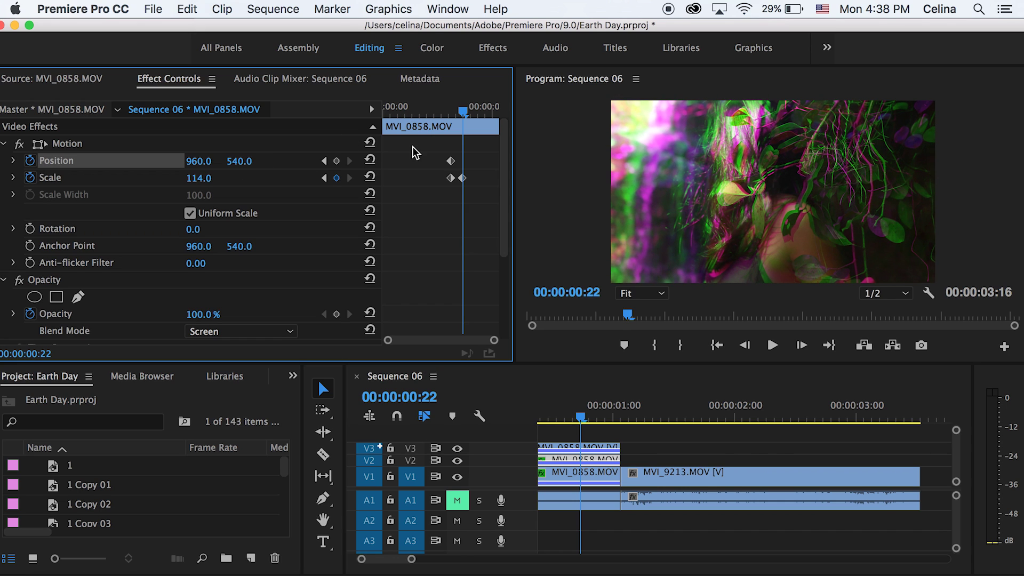
key(Right)
key(Right)
drag(198, 161, 225, 161)
drag(237, 164, 268, 164)
mouse_move(207, 179)
mouse_down()
mouse_move(203, 164)
mouse_move(185, 163)
mouse_move(227, 164)
mouse_move(185, 178)
mouse_move(201, 178)
mouse_move(181, 161)
mouse_move(123, 162)
mouse_move(203, 162)
mouse_up()
Step: Keyframe Position 877, 562 with Scale 111 at 00:00:00:26, and Position 927, 562 with Scale 97 at 00:00:00:28
key(Right)
key(Right)
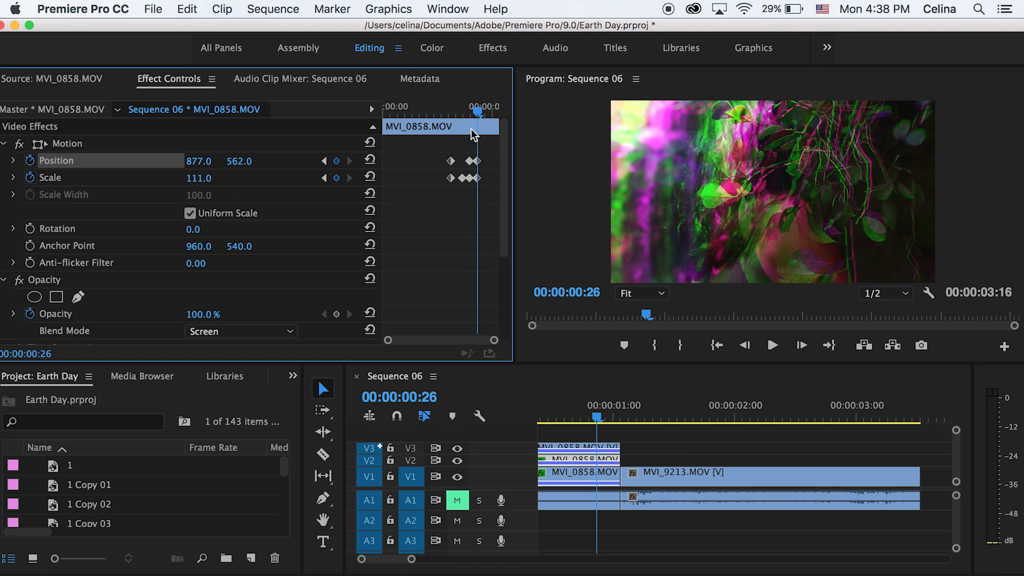
key(Right)
key(Right)
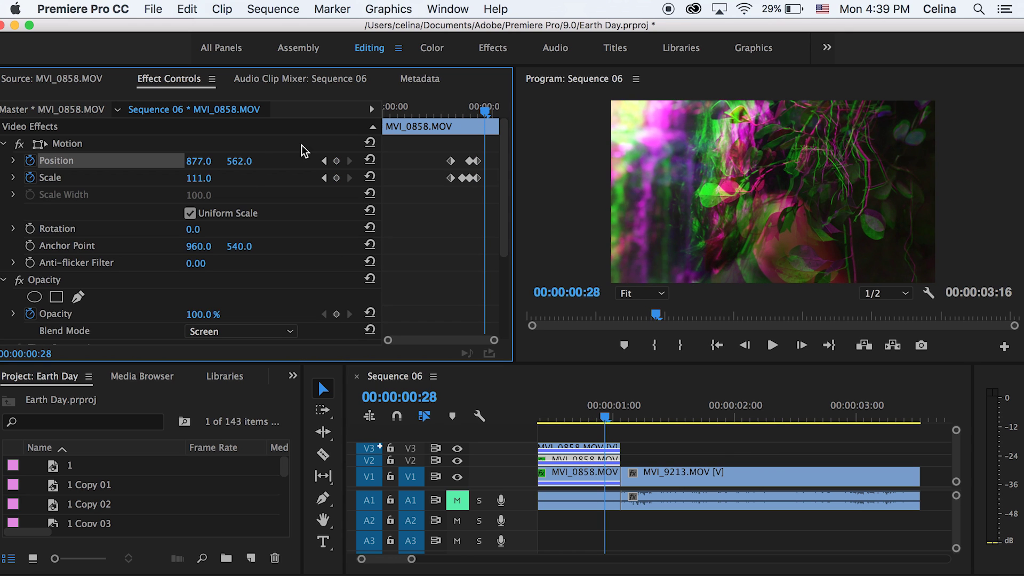
drag(195, 161, 184, 180)
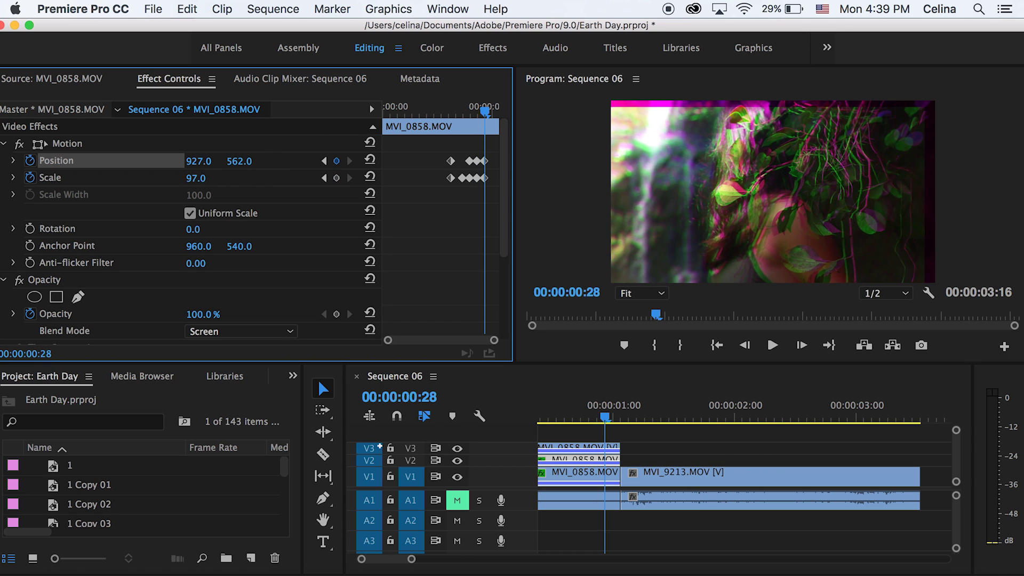
Step: At 00:00:01:00, reset the V2 clip's Position to 960, 540 and its Scale to 100
key(Right)
key(Right)
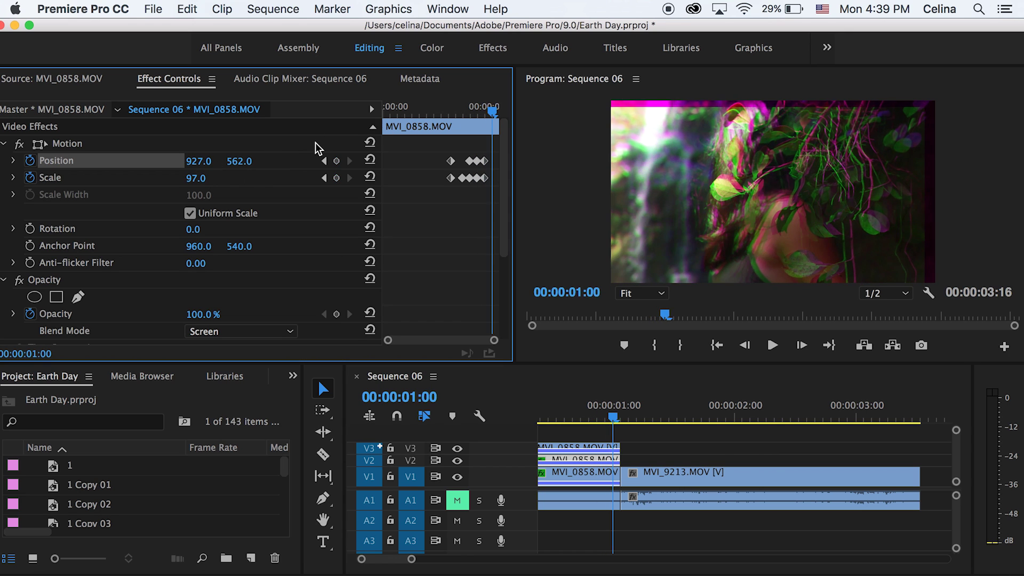
drag(239, 164, 224, 163)
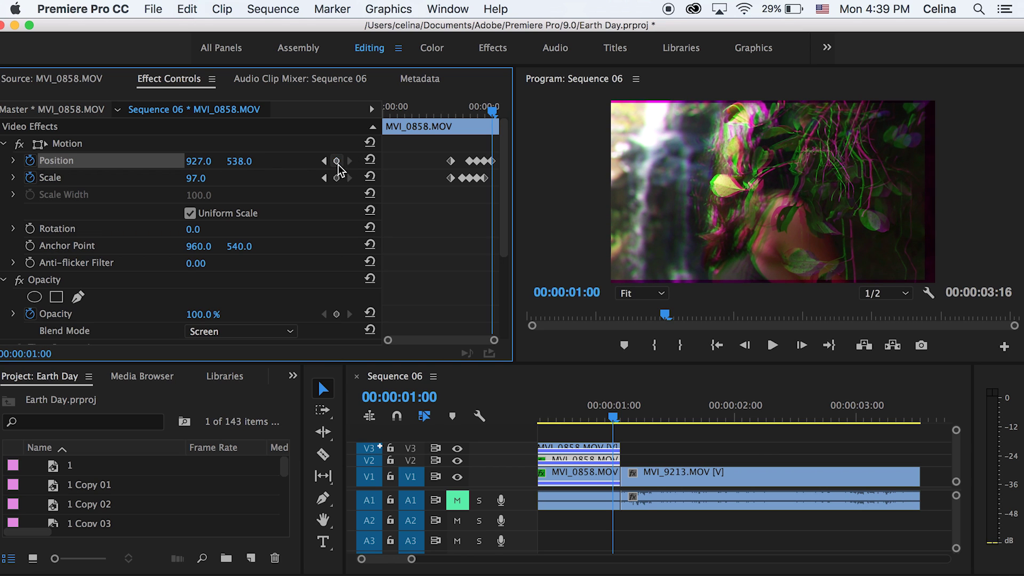
click(368, 160)
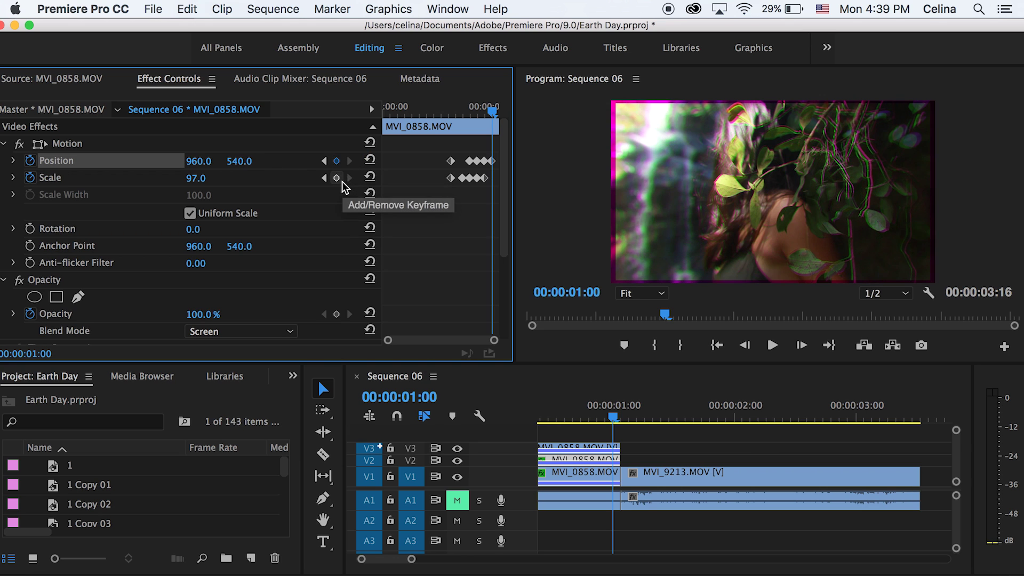
click(369, 177)
Step: Play back the V2 clip's glitch animation from about 00:00:00:15 to check its timing
click(433, 108)
key(space)
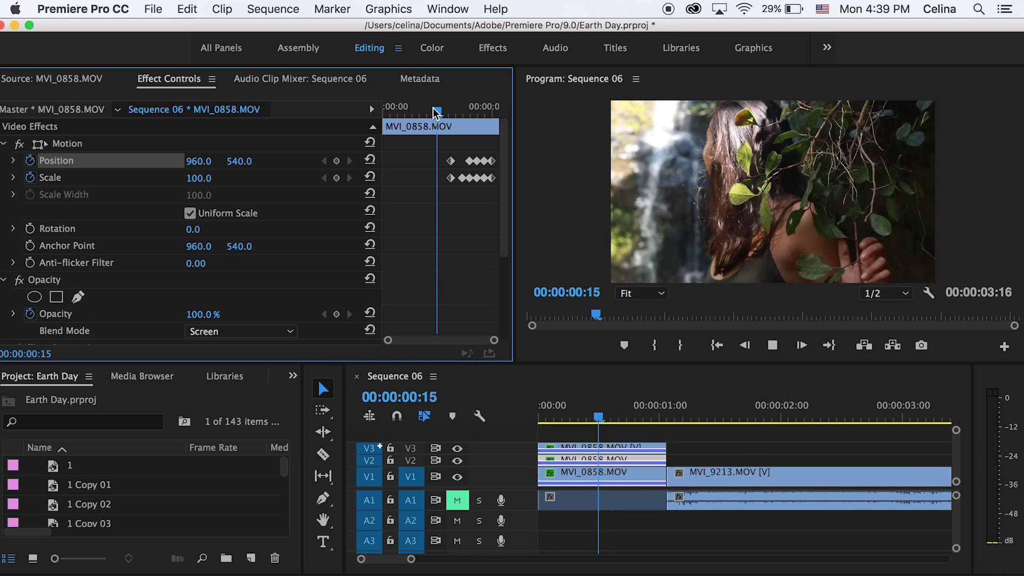
click(433, 108)
key(space)
mouse_move(434, 108)
mouse_down()
mouse_move(466, 110)
mouse_move(431, 116)
mouse_up()
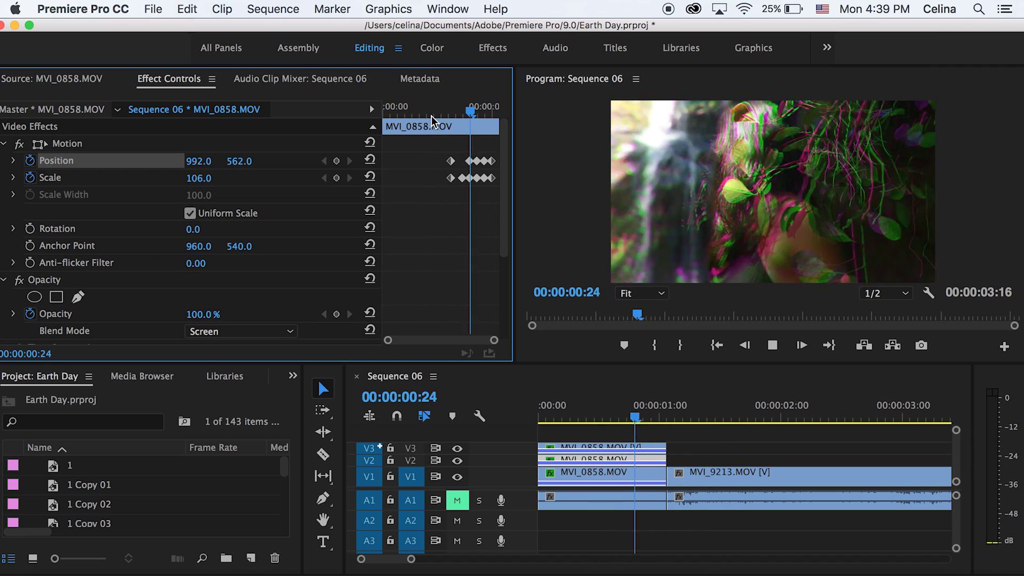
click(431, 116)
key(space)
Step: Try moving only the first Position and Scale keyframes slightly closer to the following ones and preview the glitch
click(430, 188)
drag(431, 188, 457, 161)
click(438, 108)
key(space)
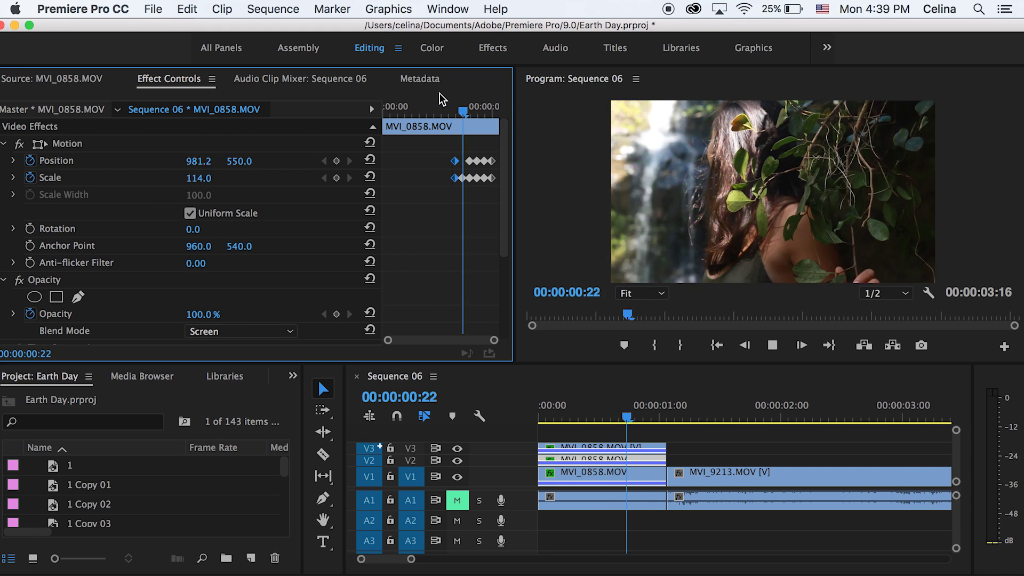
drag(438, 99, 414, 97)
key(space)
key(space)
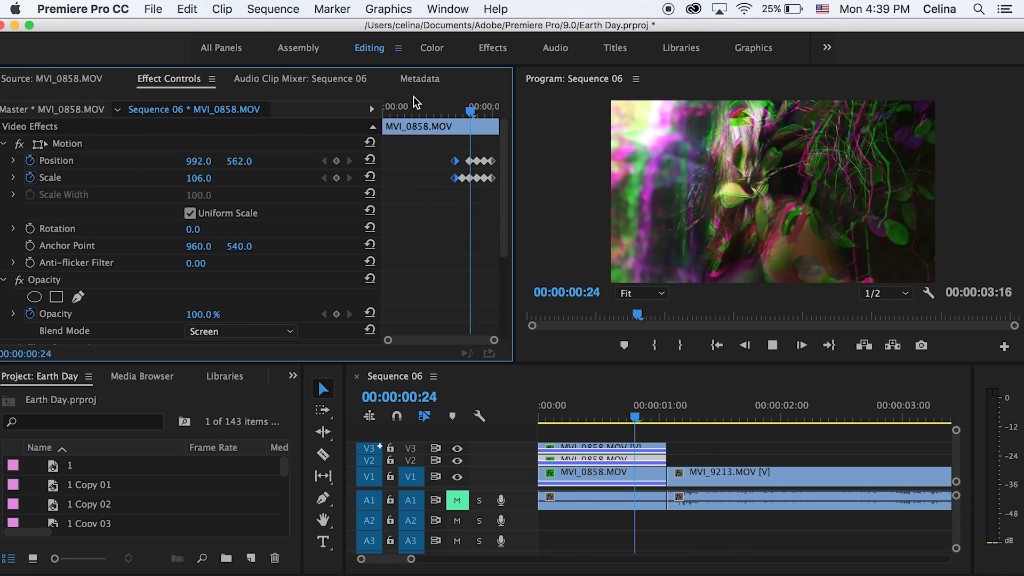
key(space)
Step: Shift all Position and Scale keyframes of the V2 clip together about two frames to the right
click(428, 107)
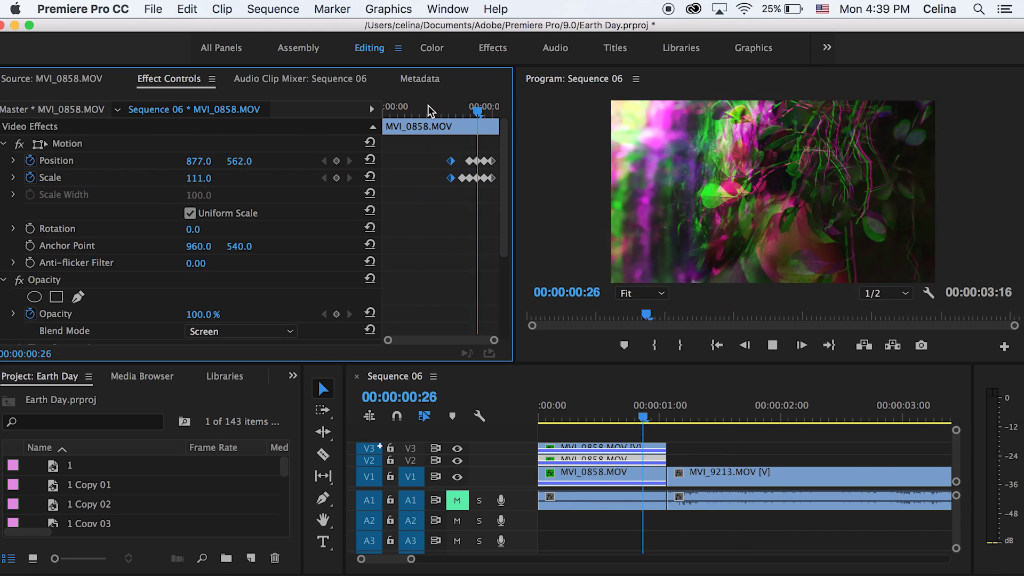
key(space)
click(421, 110)
key(space)
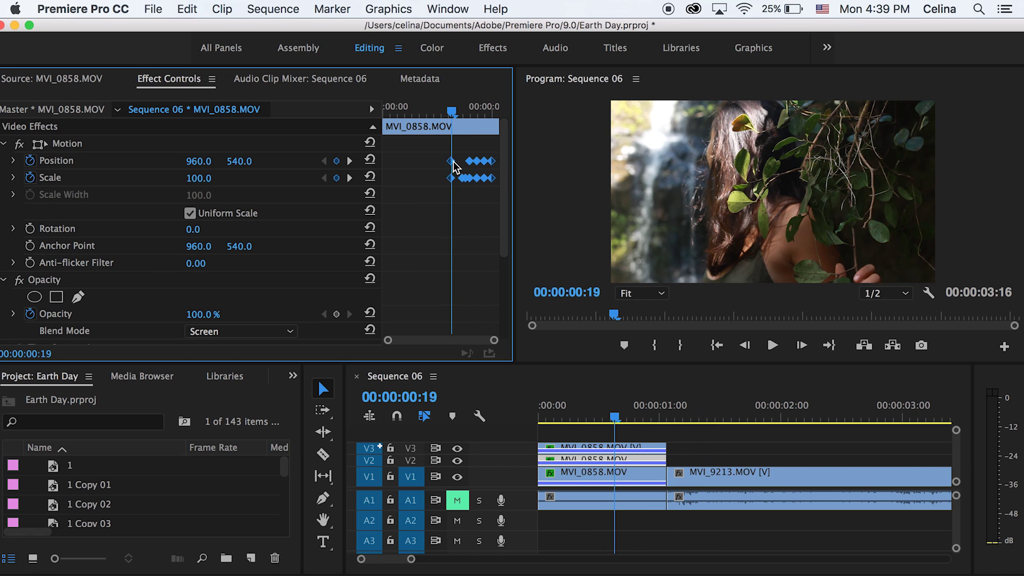
drag(454, 162, 462, 162)
Step: Play back the sequence from about 00:00:00:13 to review the shifted glitch
key(space)
click(615, 399)
key(space)
click(715, 435)
click(594, 389)
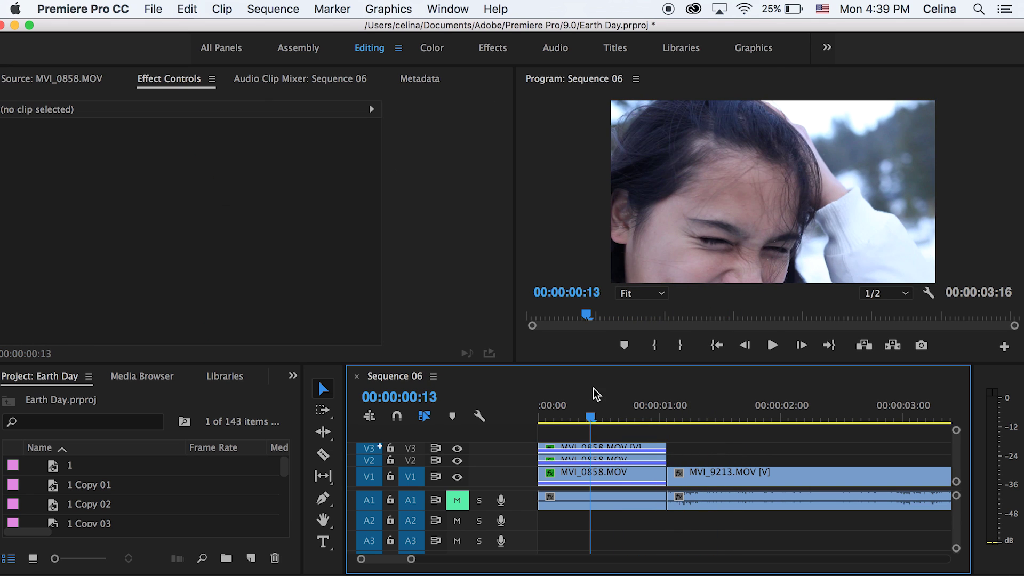
key(space)
Step: Save the V2 clip's Motion, Opacity and Color Balance (RGB) settings together as an effect preset named Green Glitch 1
drag(603, 398, 628, 410)
click(69, 145)
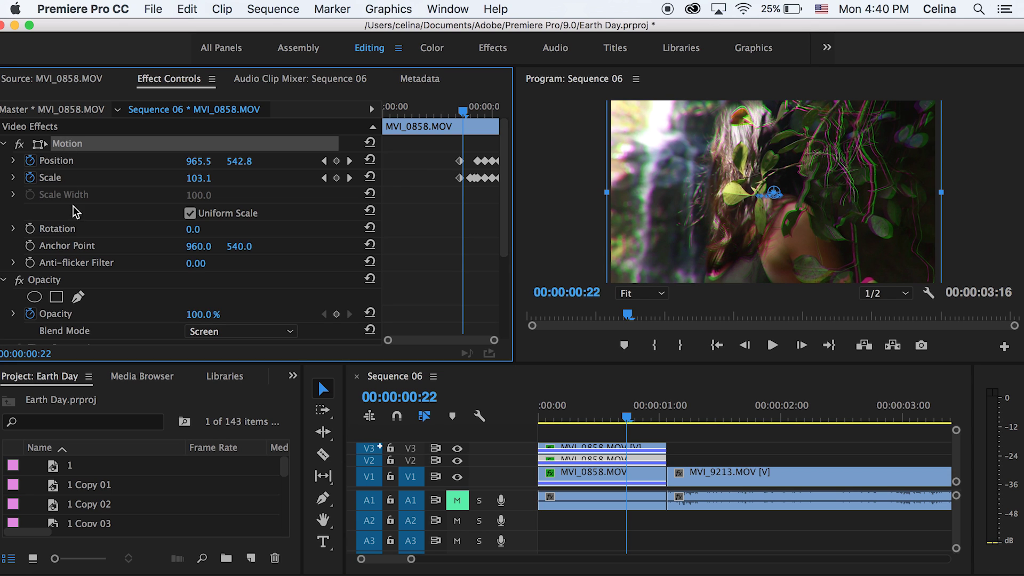
scroll(427, 229, down, 5)
click(115, 299)
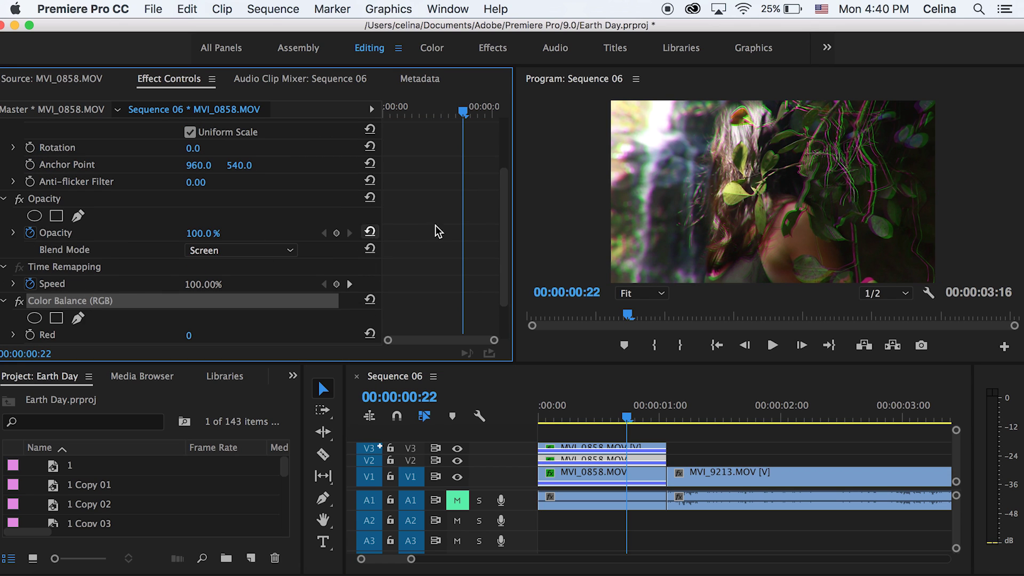
scroll(115, 291, up, 2)
click(44, 184)
scroll(456, 220, up, 3)
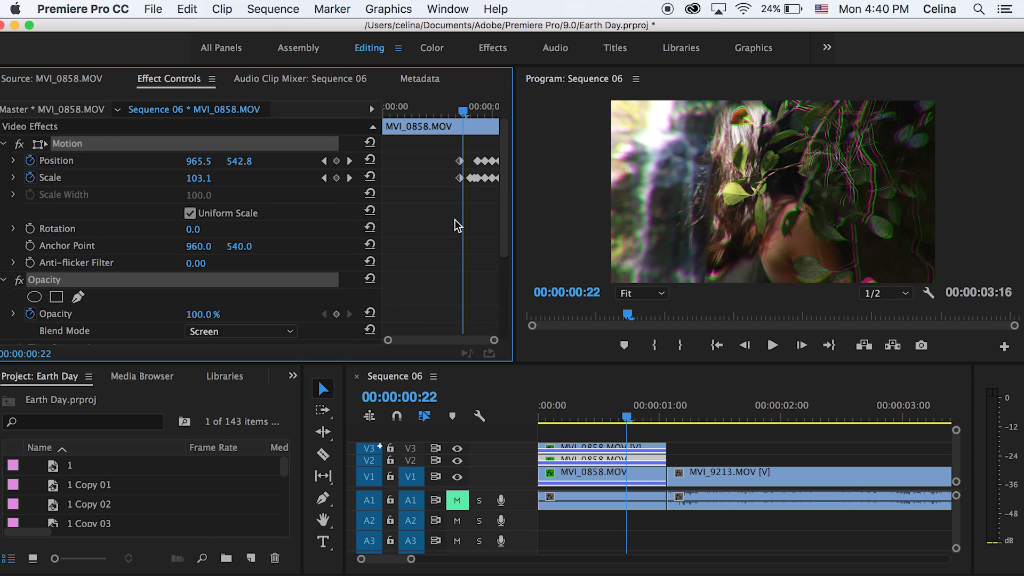
right_click(112, 143)
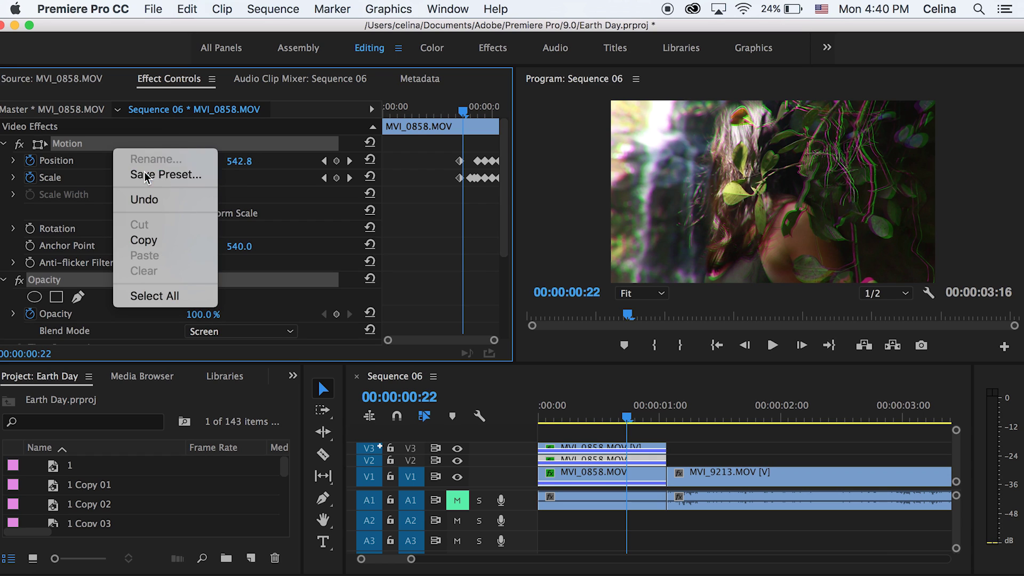
click(144, 171)
text(Green Glitch 1)
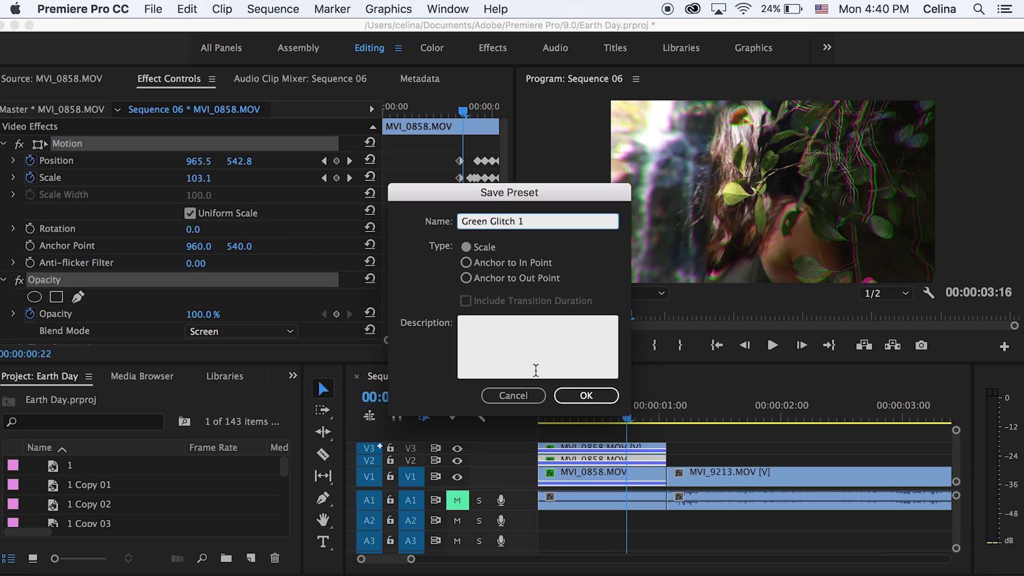
click(586, 395)
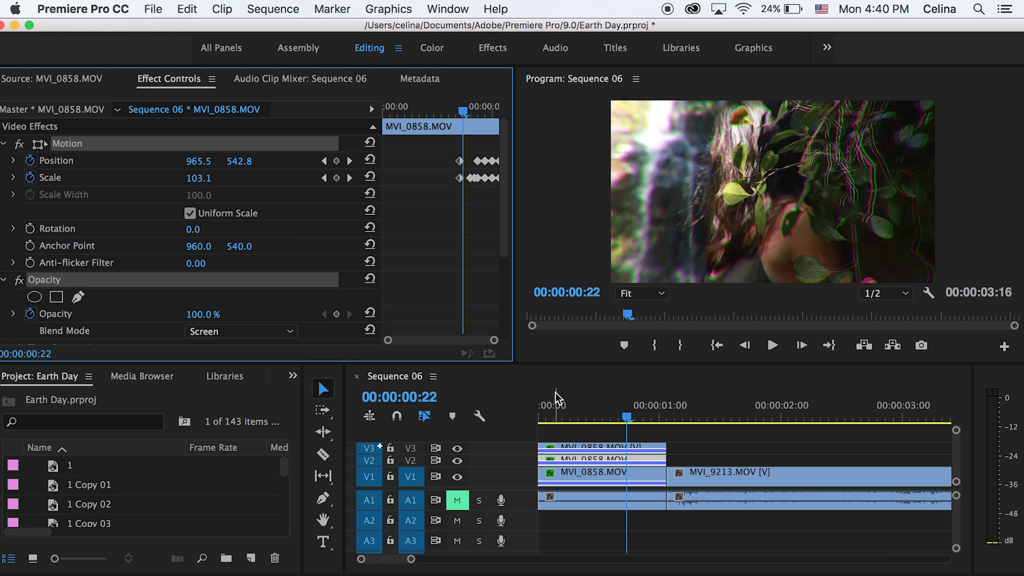
Step: Play back the sequence from about 00:00:00:17 to review the glitch across the cut
click(635, 447)
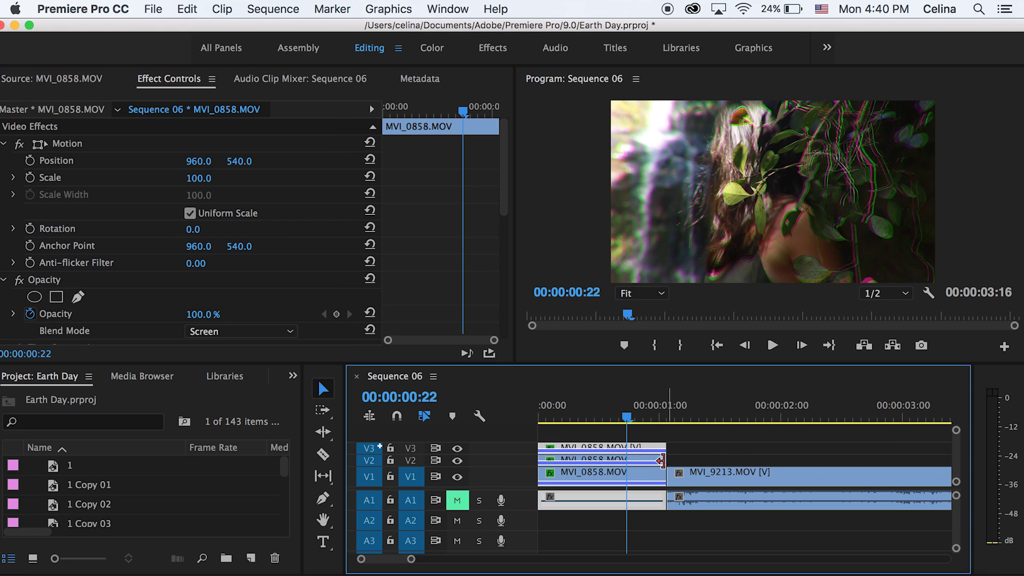
click(718, 464)
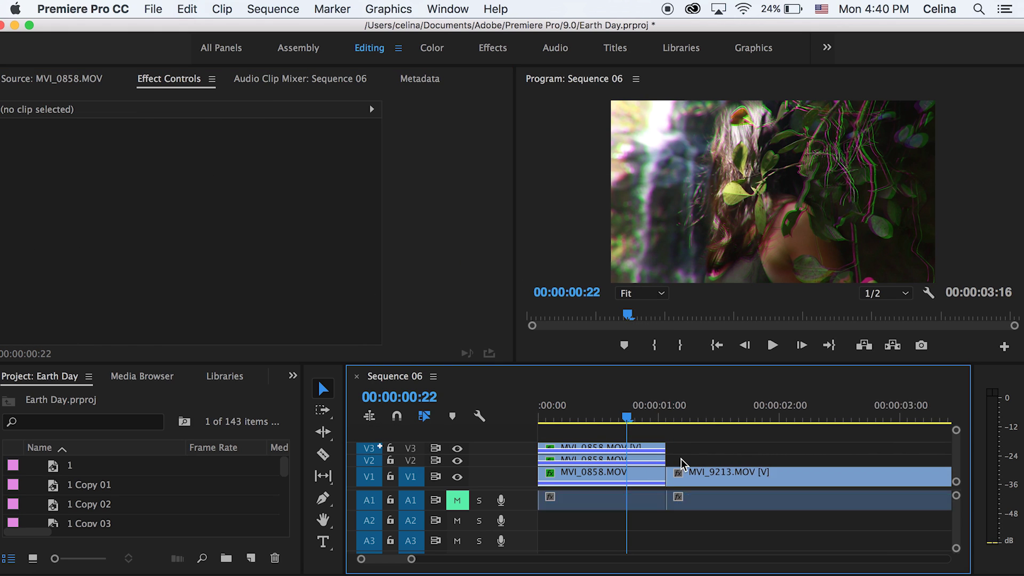
key(minus)
key(space)
click(587, 412)
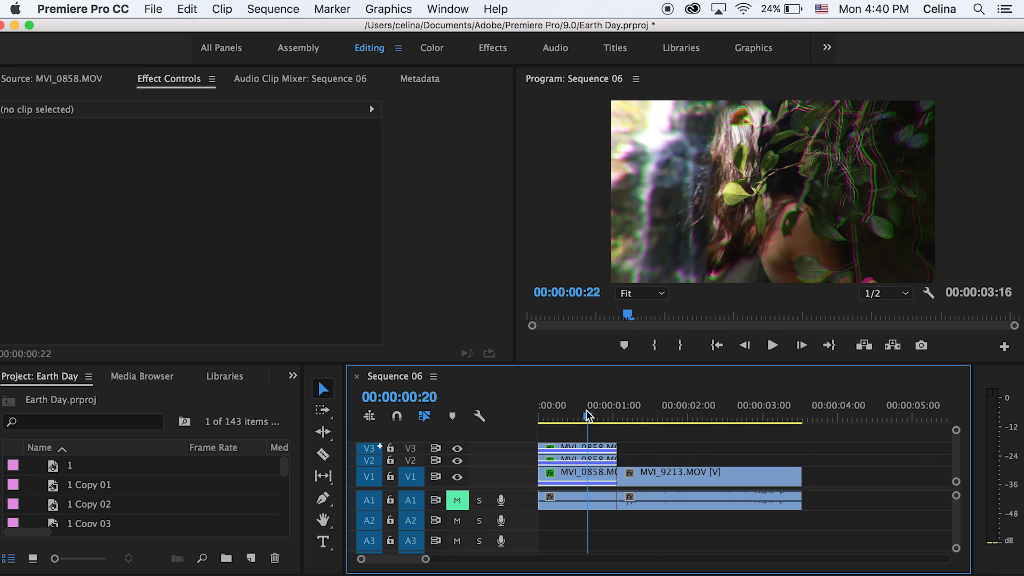
click(582, 408)
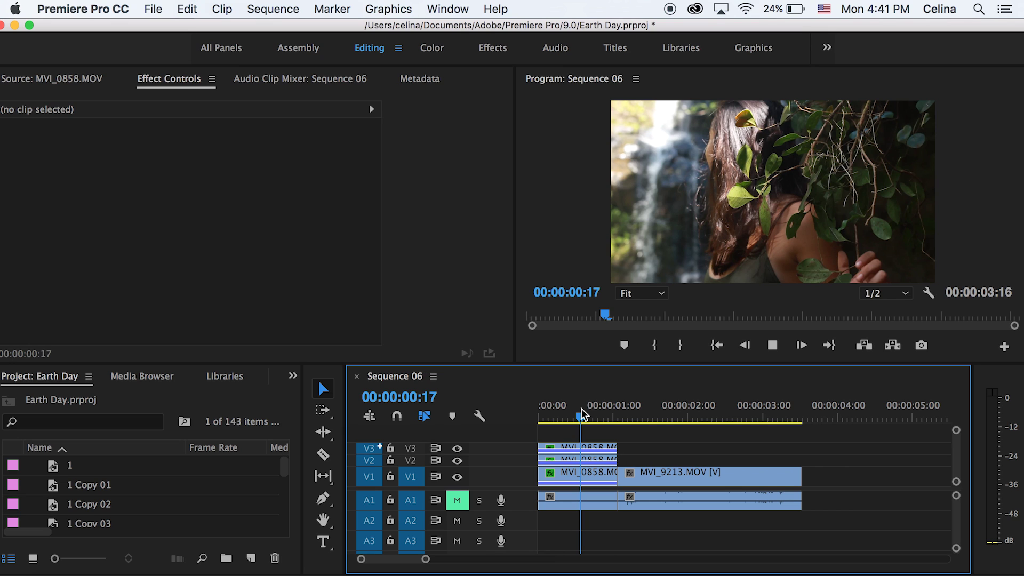
click(606, 409)
Step: Keyframe the V3 clip's Scale at 100 at 00:00:00:24 and at 109 at 00:00:00:28
click(599, 407)
click(600, 457)
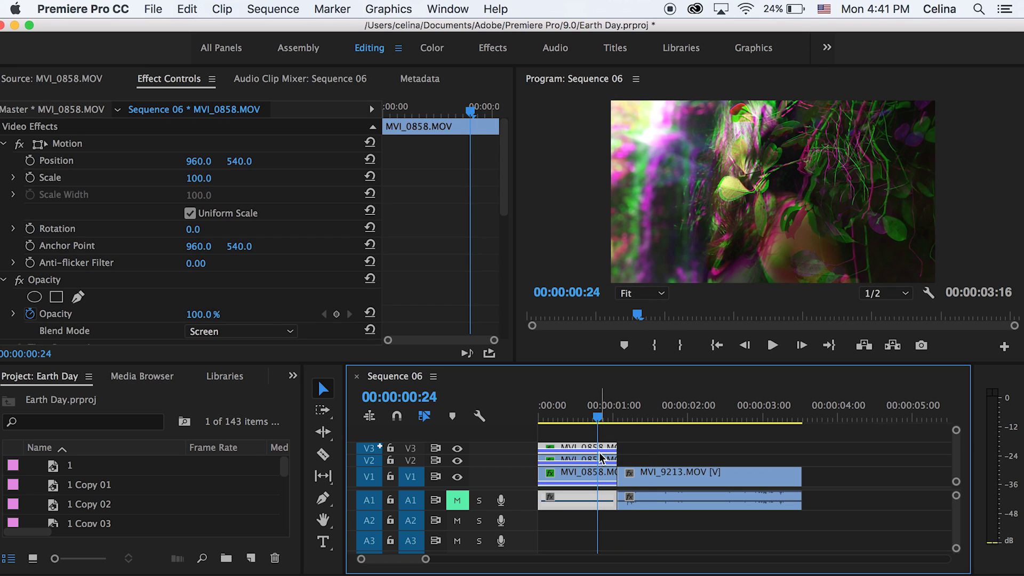
click(30, 178)
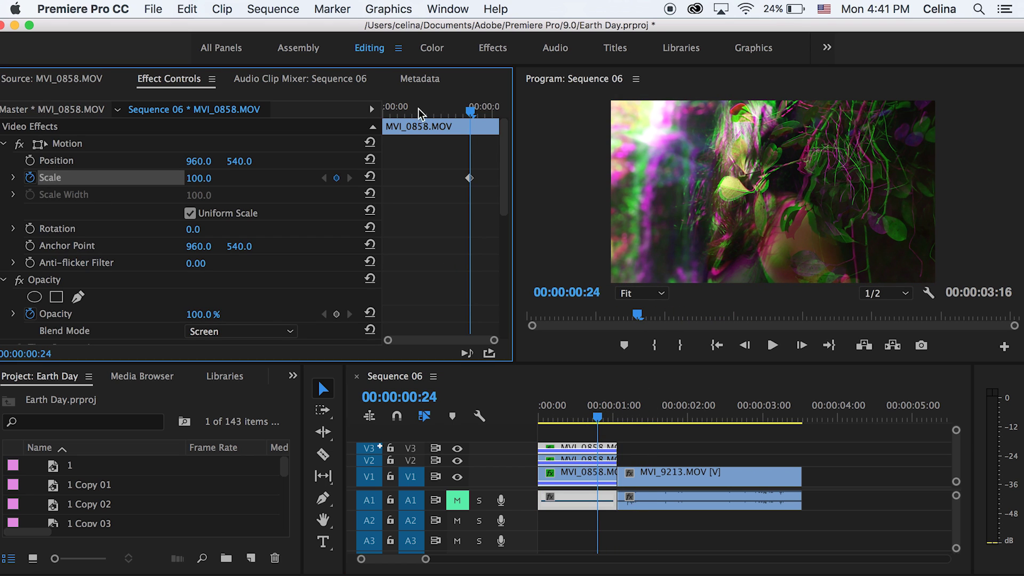
drag(465, 115, 484, 118)
drag(199, 179, 204, 178)
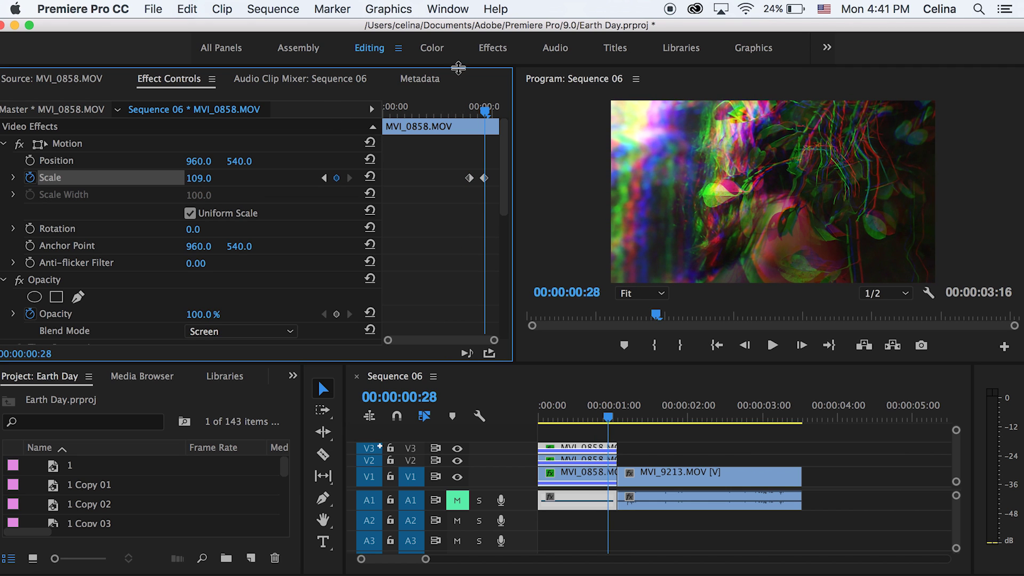
Step: Play back the V3 clip's scale animation several times to check how the red layer separates
key(space)
click(460, 107)
key(space)
click(431, 106)
key(space)
key(space)
Step: Shift the V3 clip's first Scale keyframe slightly later and preview the new timing
click(469, 178)
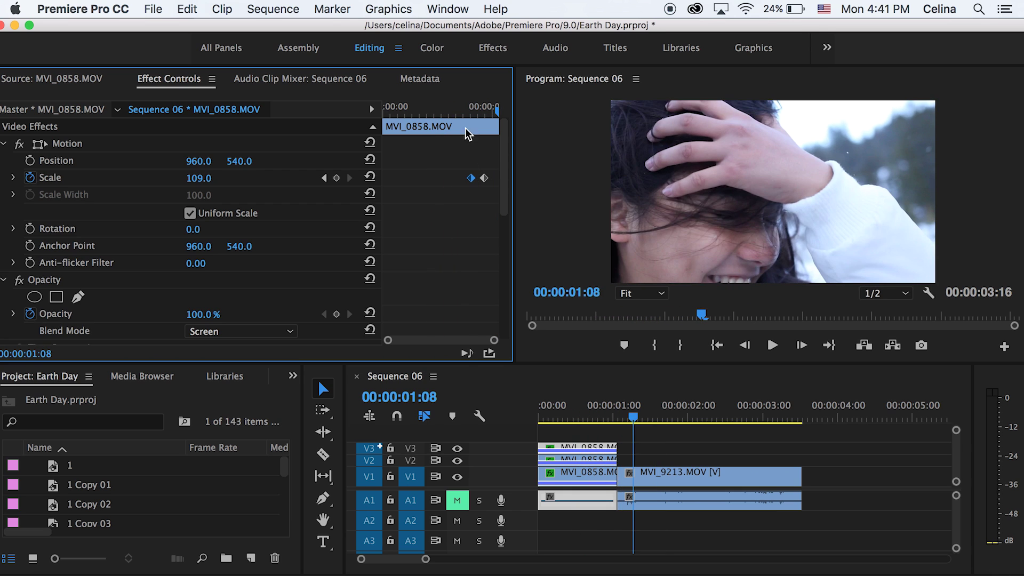
click(448, 106)
key(space)
click(445, 106)
key(space)
Step: Save the V3 clip's Motion, Opacity and Color Balance (RGB) settings together as an effect preset named Red Glitch 1
click(593, 418)
drag(594, 417, 589, 416)
click(50, 143)
click(61, 279)
scroll(318, 230, down, 5)
click(64, 203)
scroll(78, 178, up, 5)
right_click(80, 145)
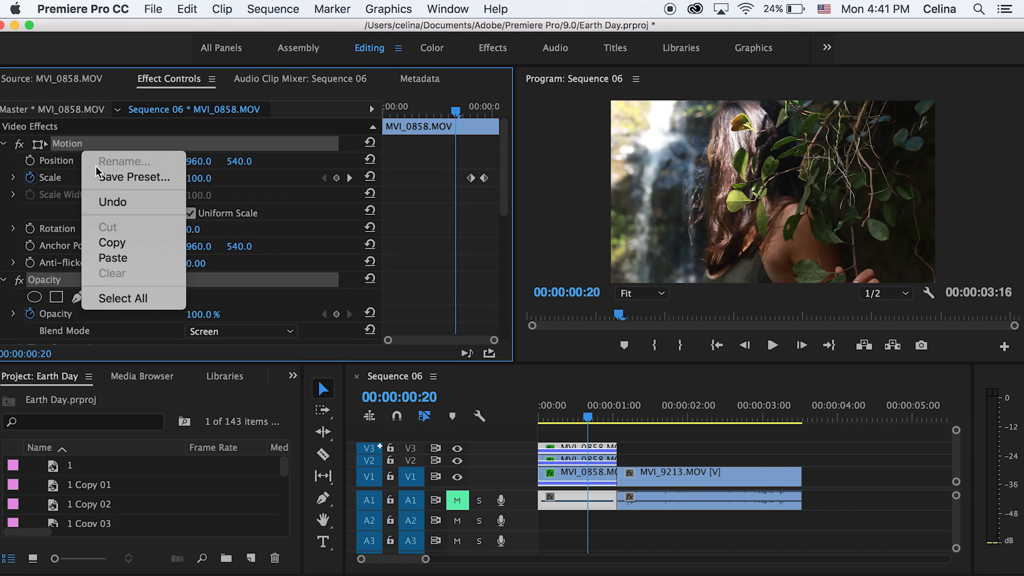
click(107, 174)
text(Red Glitch 1)
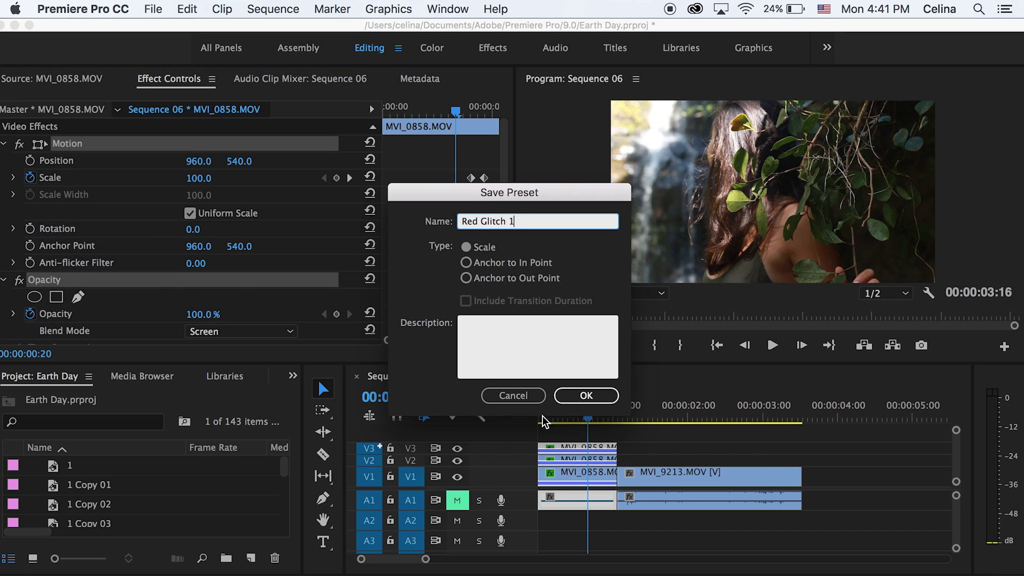
click(586, 395)
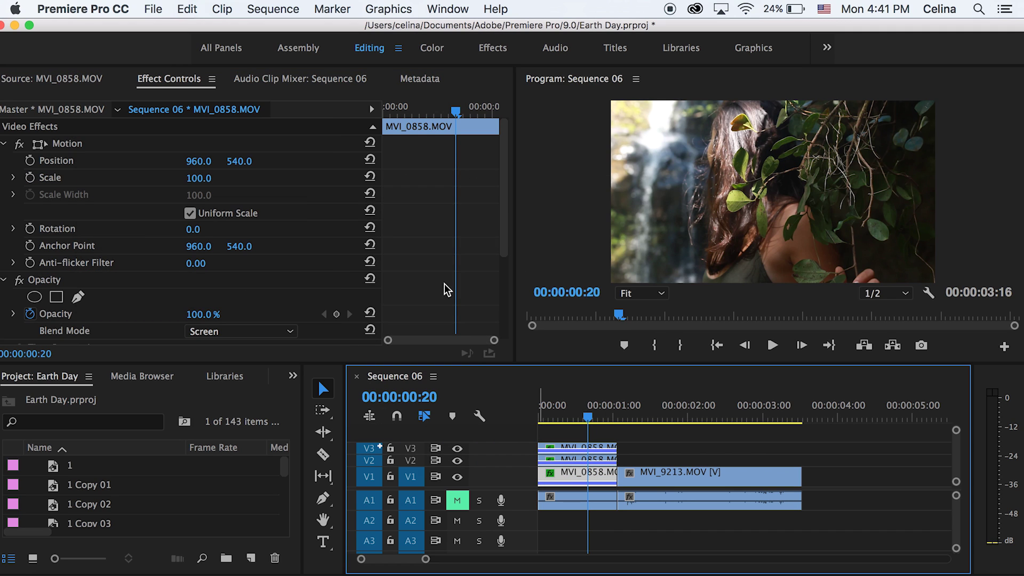
click(56, 145)
drag(456, 115, 475, 104)
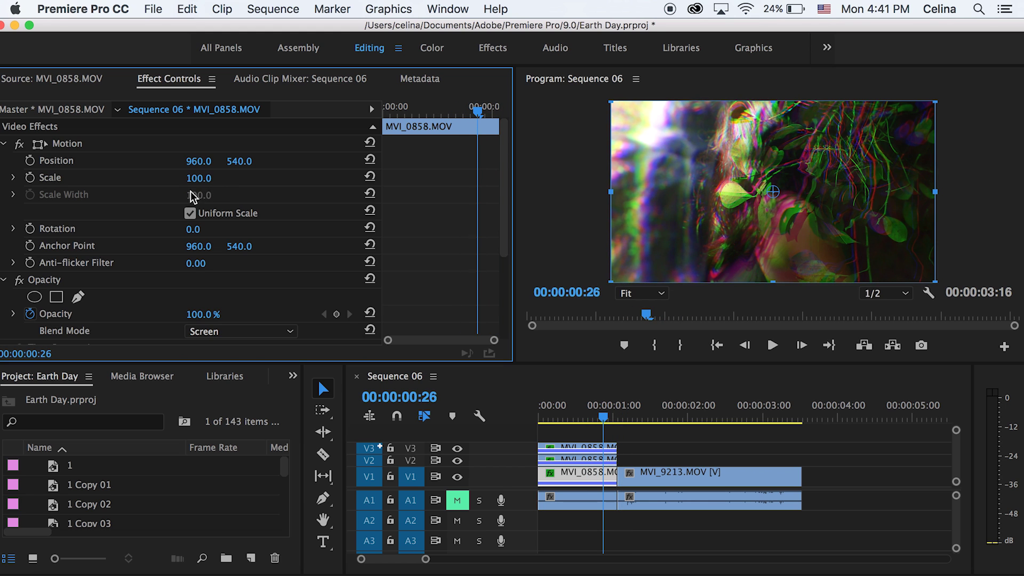
mouse_move(208, 178)
mouse_down()
mouse_move(229, 178)
mouse_move(208, 178)
mouse_up()
key(super+z)
Step: Save the V1 clip's Motion, Opacity and Color Balance (RGB) settings together as an effect preset named Blue Glitch 1
click(60, 150)
click(51, 283)
scroll(429, 212, down, 3)
super+click(69, 326)
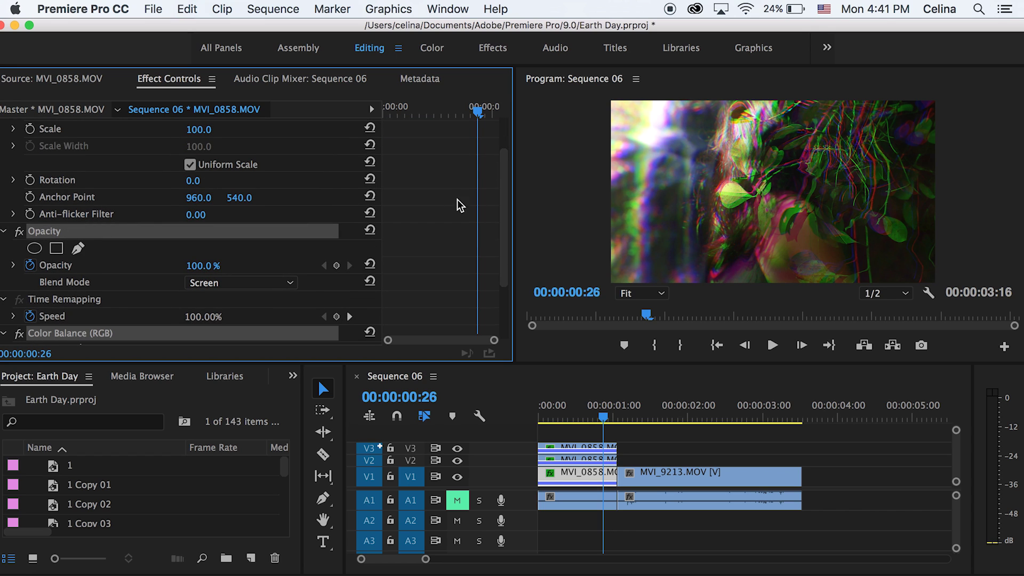
right_click(137, 231)
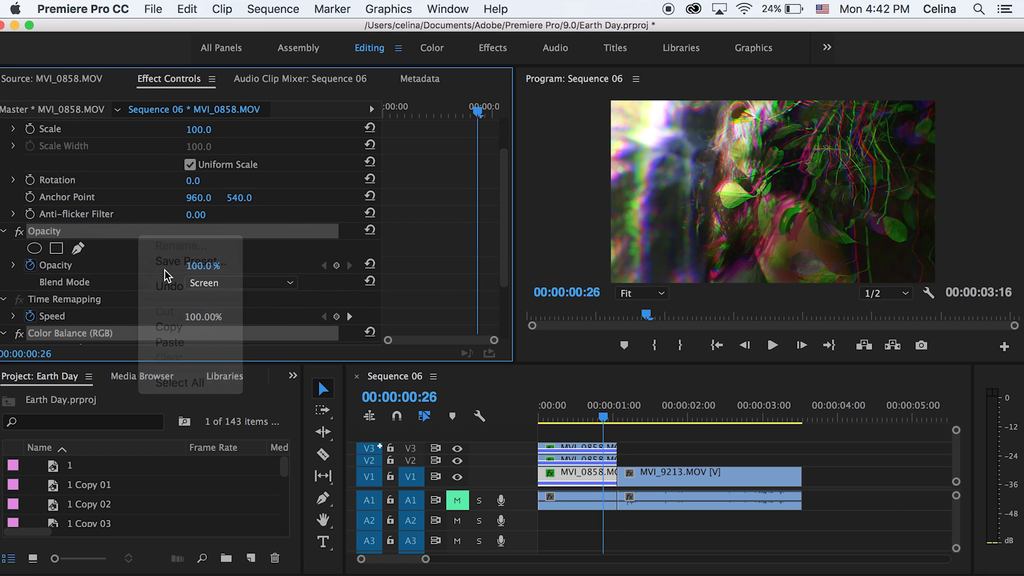
right_click(94, 234)
click(136, 264)
text(Blue Glitch 1)
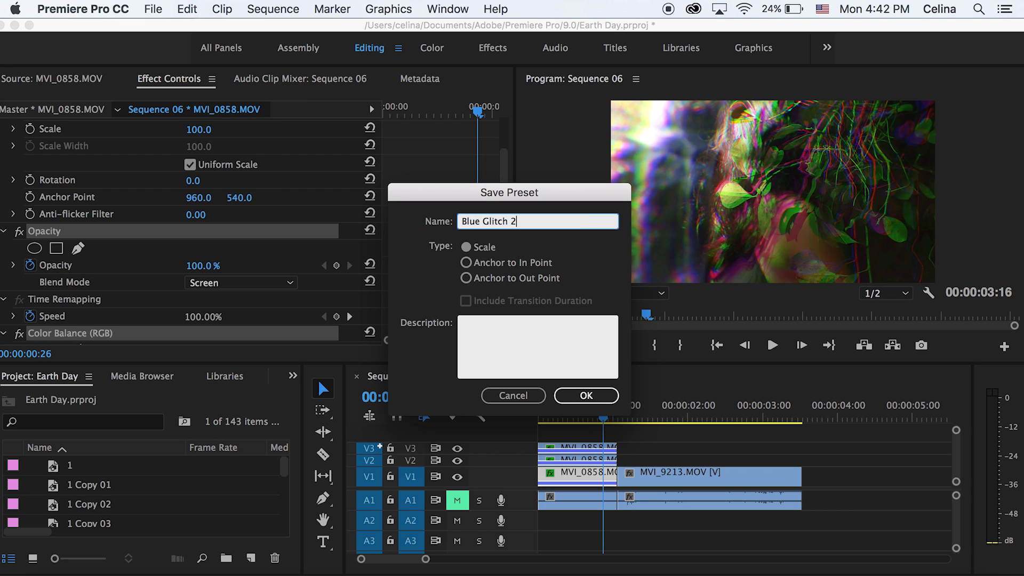
click(586, 395)
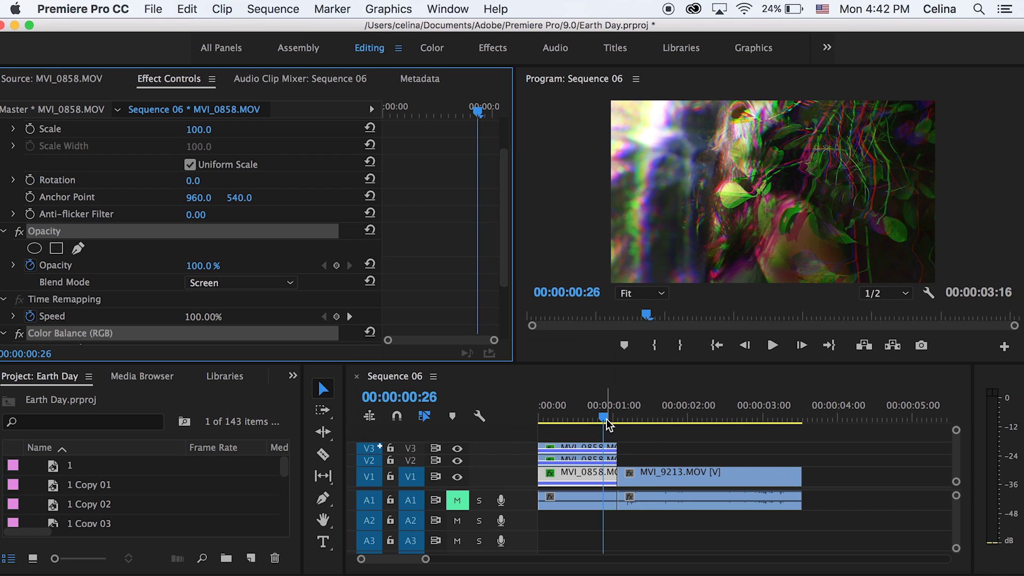
Step: Play back the sequence from about 00:00:00:20 to review the combined RGB glitch
click(640, 451)
key(space)
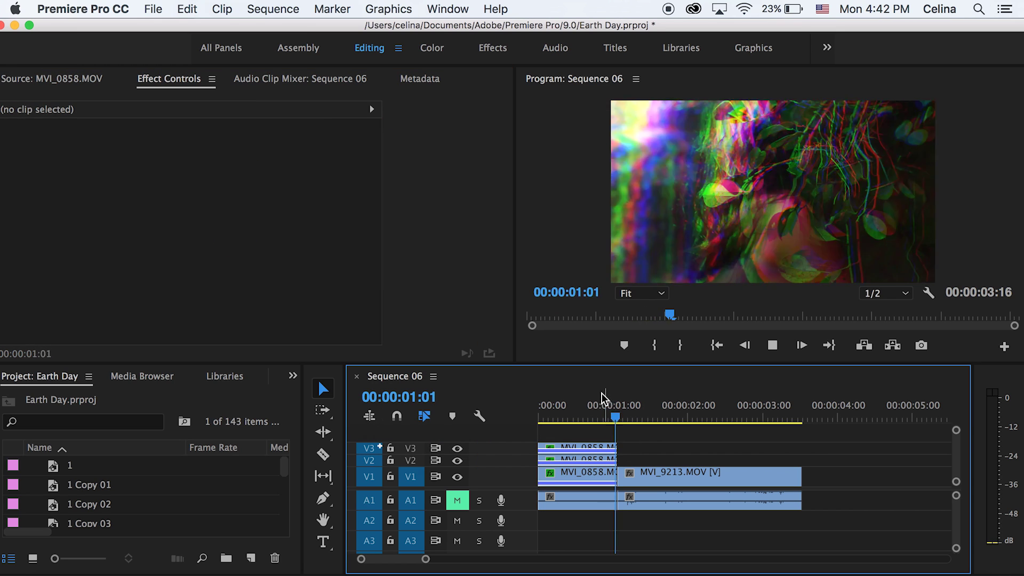
click(586, 412)
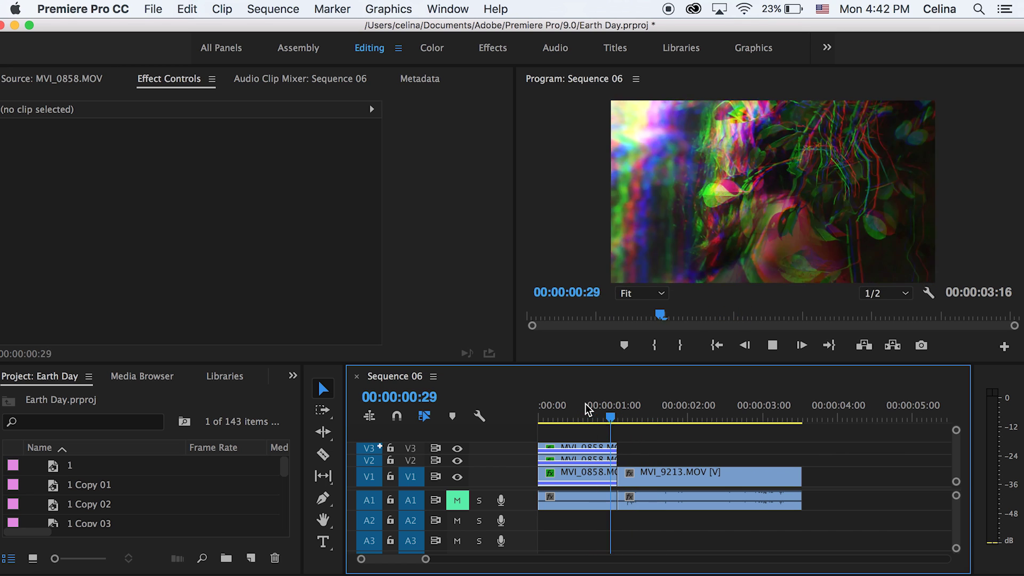
Step: Duplicate the MVI_9213.MOV clip onto tracks V2 and V3, directly above the original on V1
click(654, 480)
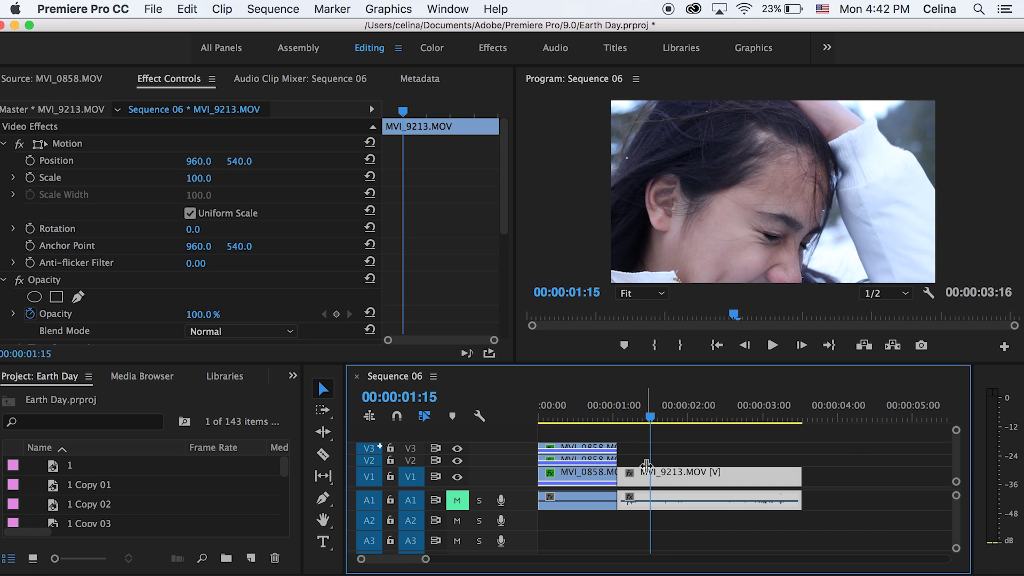
drag(638, 479, 631, 449)
click(633, 481)
Step: Find the Blue Glitch 1 preset in the effects and apply it to the MVI_9213.MOV clip on V1
scroll(225, 376, right, 5)
click(225, 376)
click(93, 376)
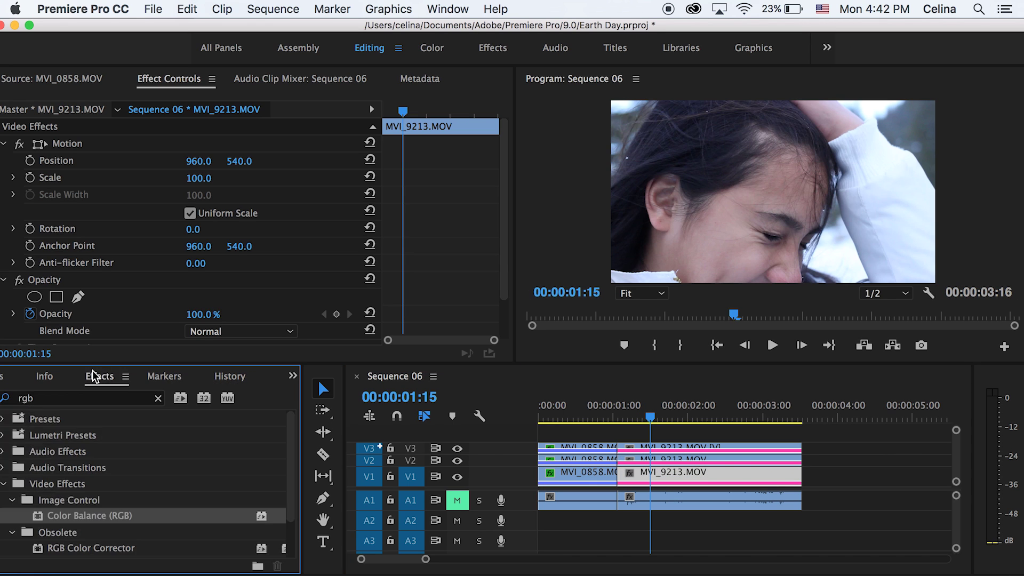
click(159, 398)
click(130, 398)
text(gre)
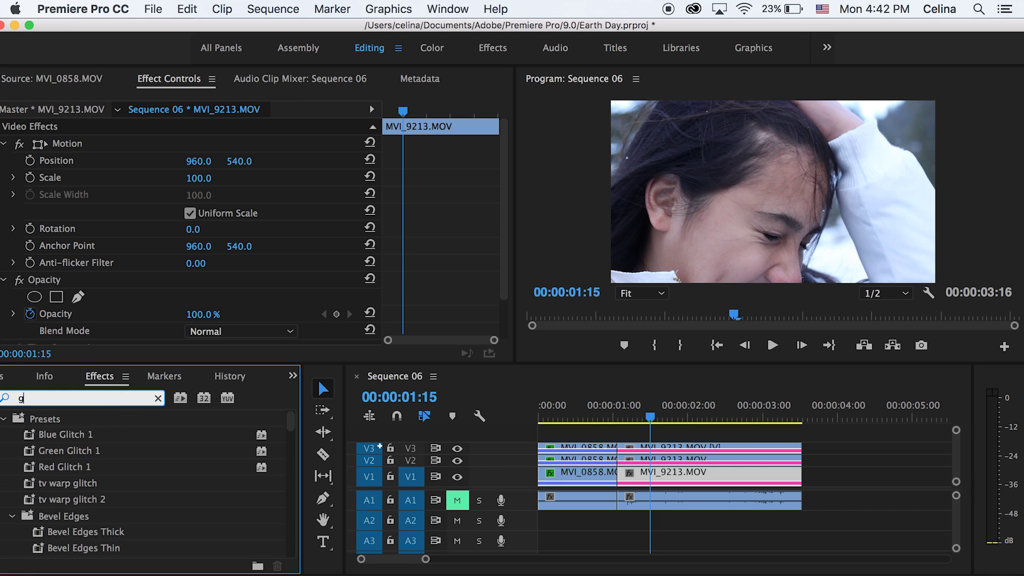
key(BackSpace)
key(BackSpace)
key(BackSpace)
text(b)
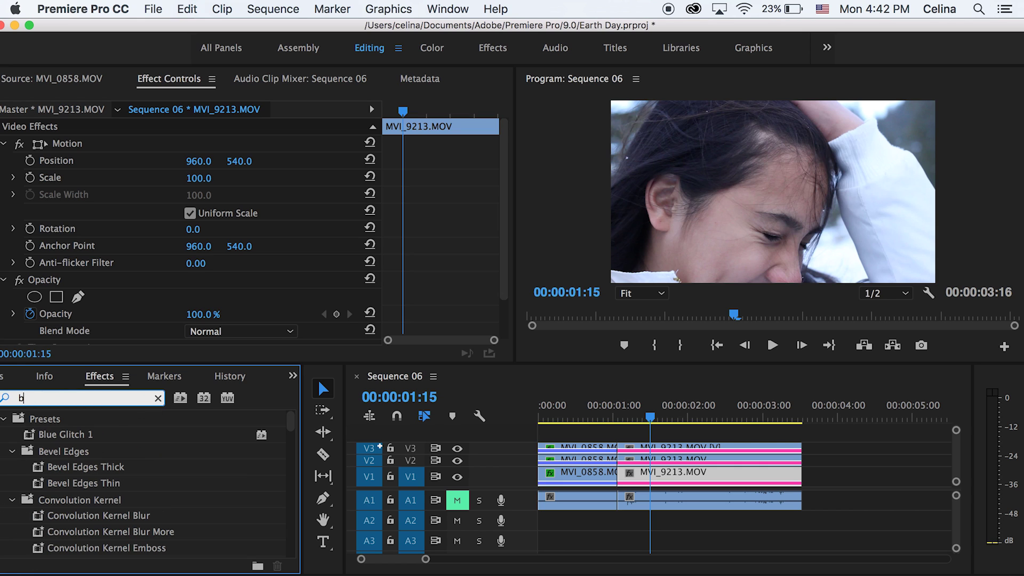
text(lue)
click(76, 436)
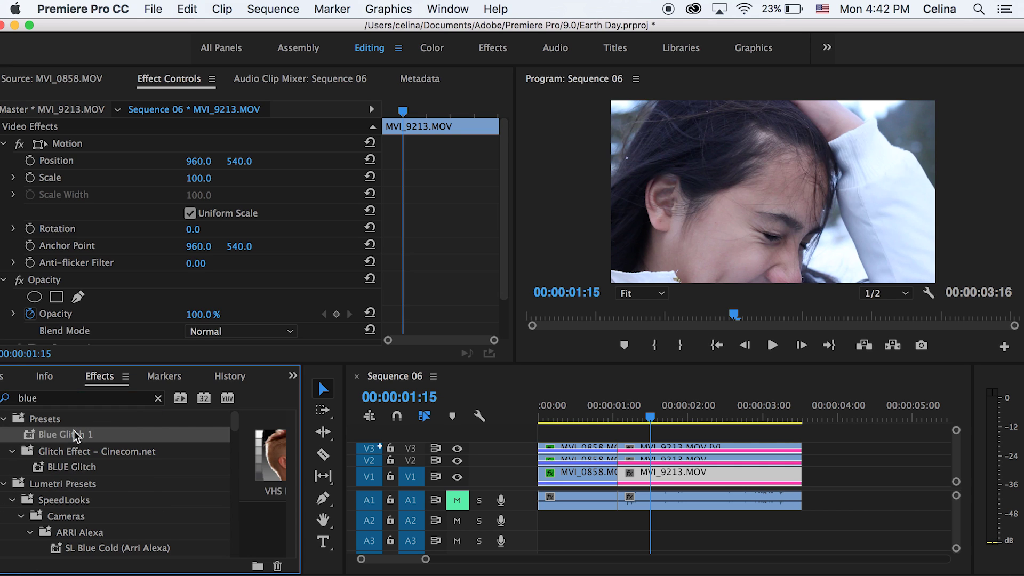
drag(267, 435, 666, 474)
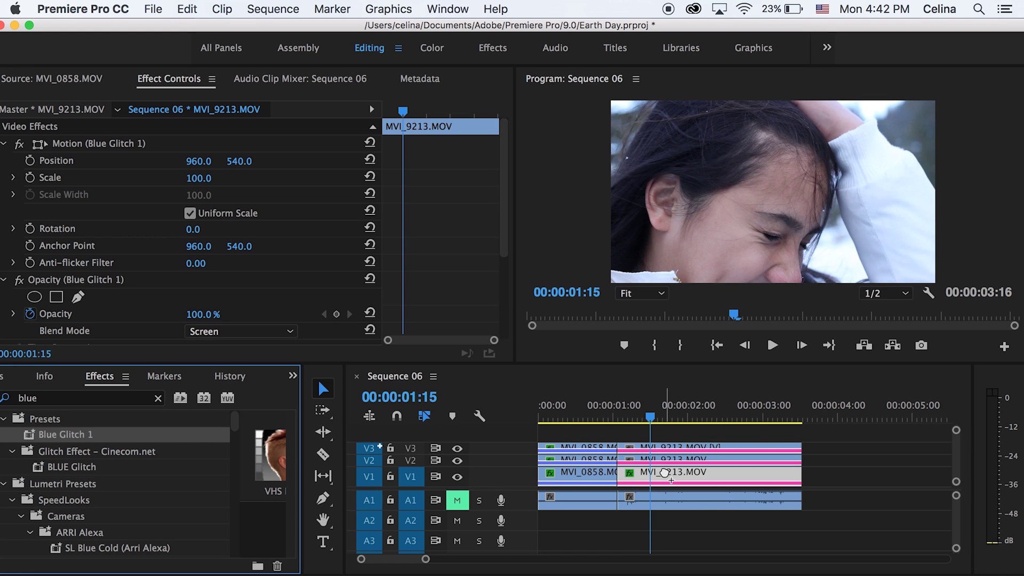
Step: Find the Green Glitch 1 preset and apply it to the MVI_9213.MOV copy on V2
double_click(113, 397)
text(gre)
drag(68, 436, 670, 463)
Step: Find the Red Glitch 1 preset and apply it to the MVI_9213.MOV copy on V3
click(158, 400)
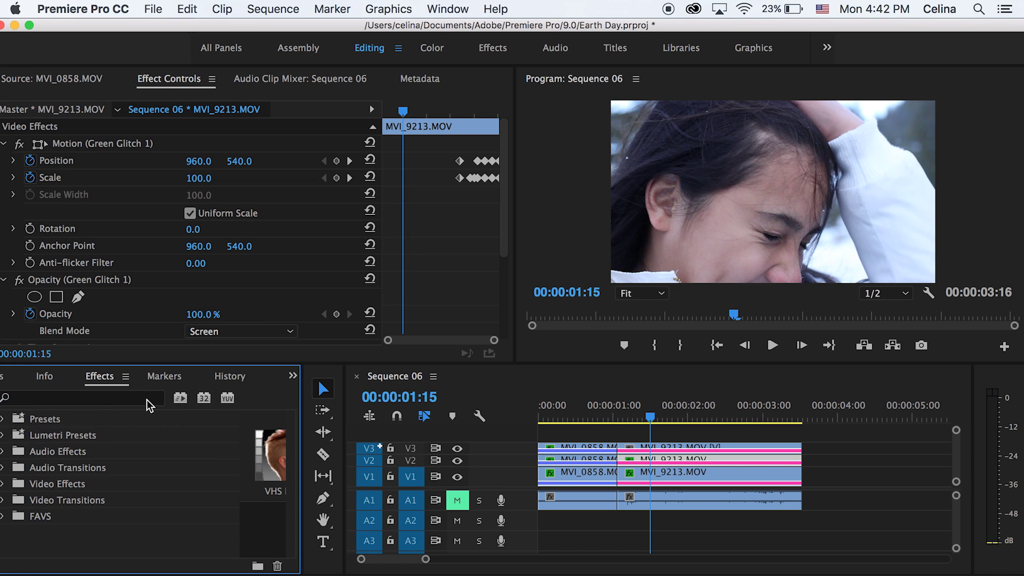
click(146, 399)
text(red)
drag(68, 437, 642, 448)
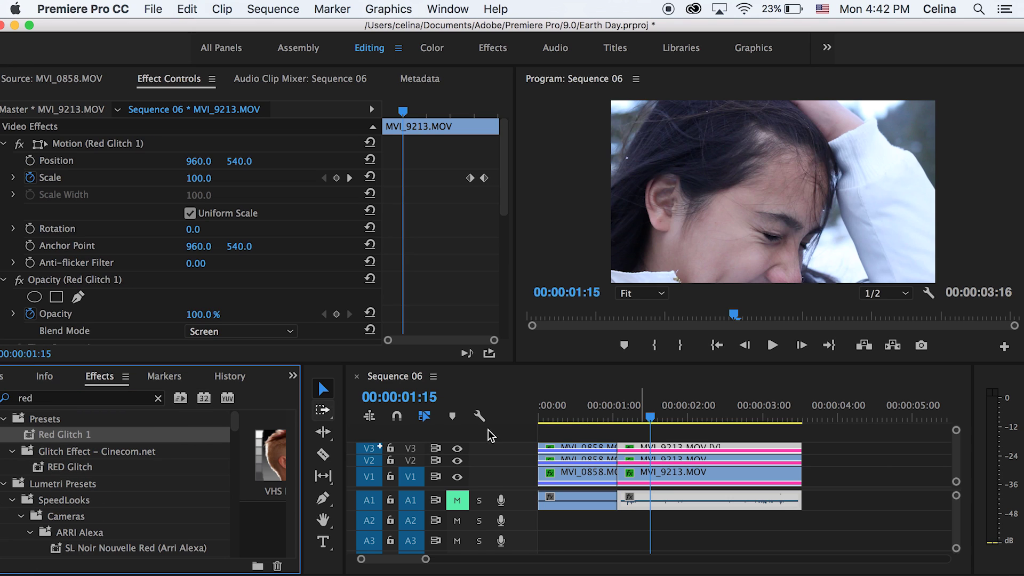
click(158, 401)
Step: Play back and scrub through the MVI_9213.MOV clip to review when the applied glitch presets act
click(635, 395)
key(space)
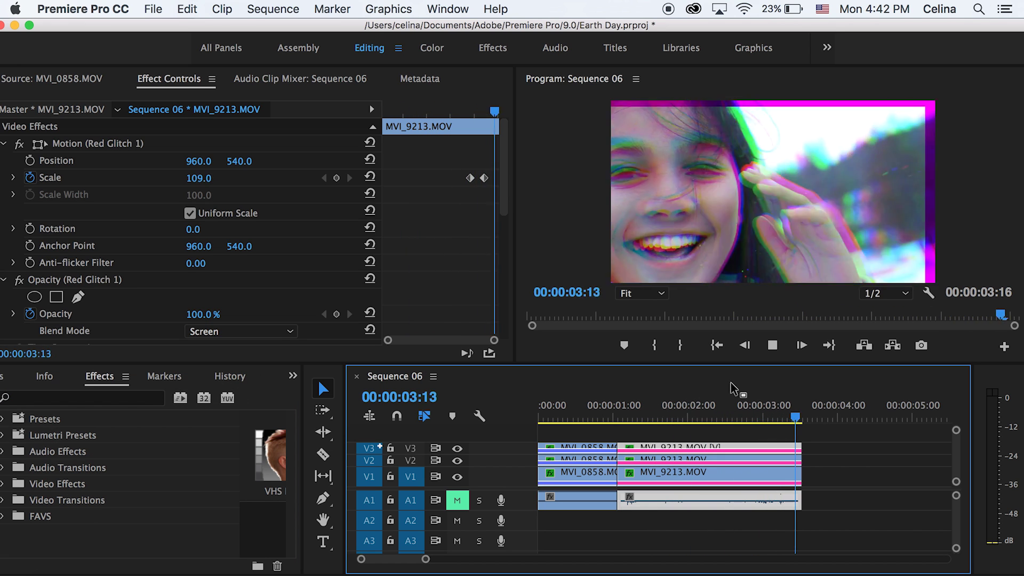
click(733, 404)
key(space)
drag(737, 401, 766, 401)
Step: Move all Position and Scale keyframes of the V2 MVI_9213.MOV clip to the start of the clip
click(763, 458)
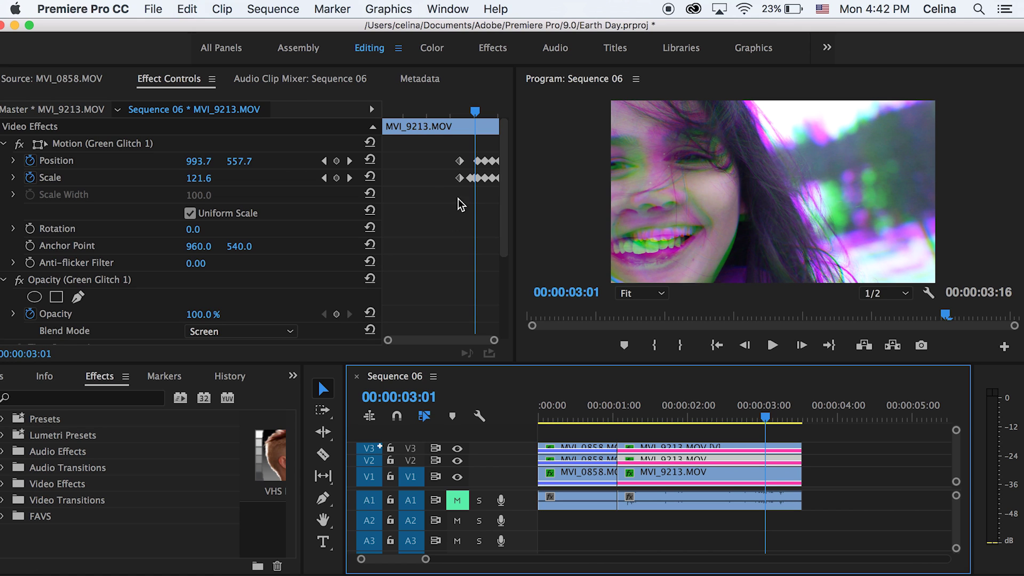
drag(424, 212, 410, 166)
drag(482, 200, 425, 161)
drag(497, 178, 425, 177)
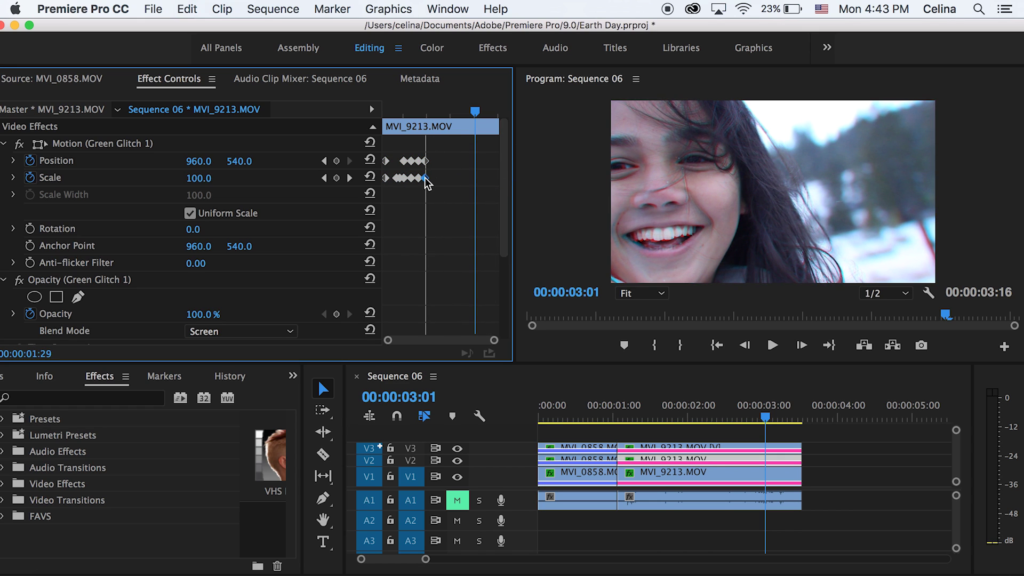
Step: Shift the V2 MVI_9213.MOV clip's Position and Scale keyframes after the first one slightly earlier, closer to the clip's start
drag(459, 111, 347, 111)
key(space)
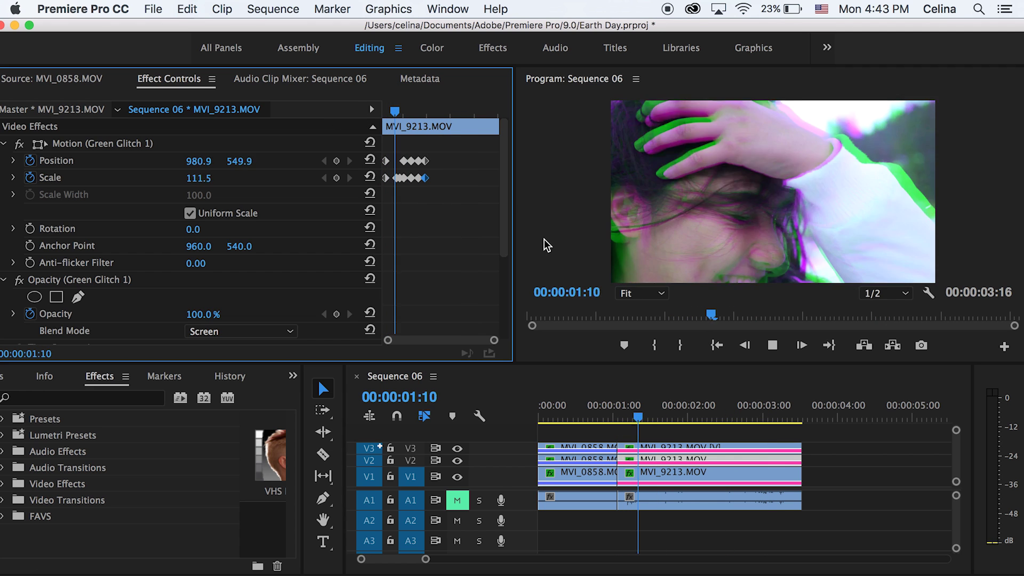
key(space)
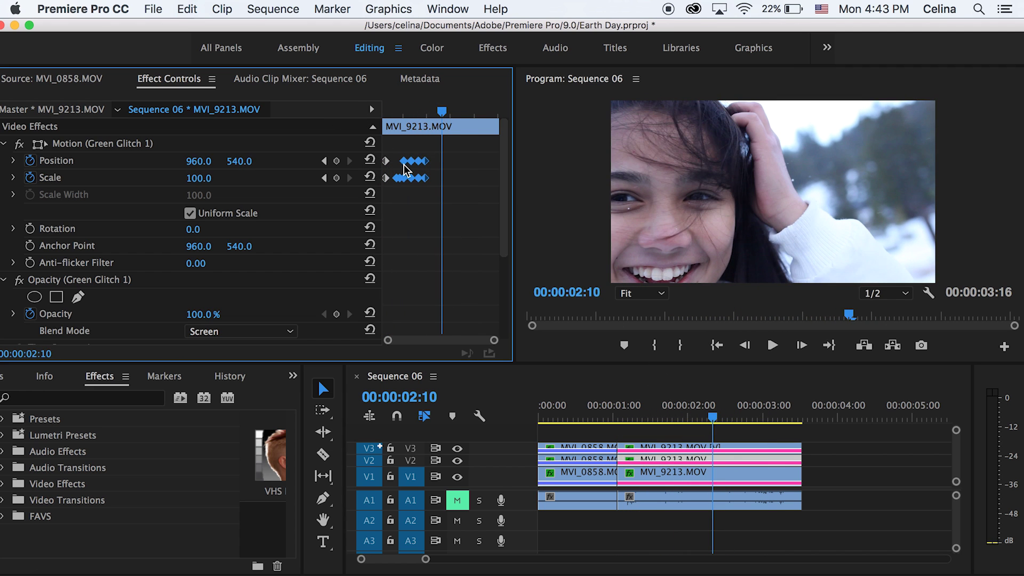
drag(404, 162, 397, 163)
Step: Play back and scrub from the MVI_0858.MOV cut through MVI_9213.MOV to review the green layer's glitch timing
drag(411, 112, 341, 112)
key(space)
click(615, 406)
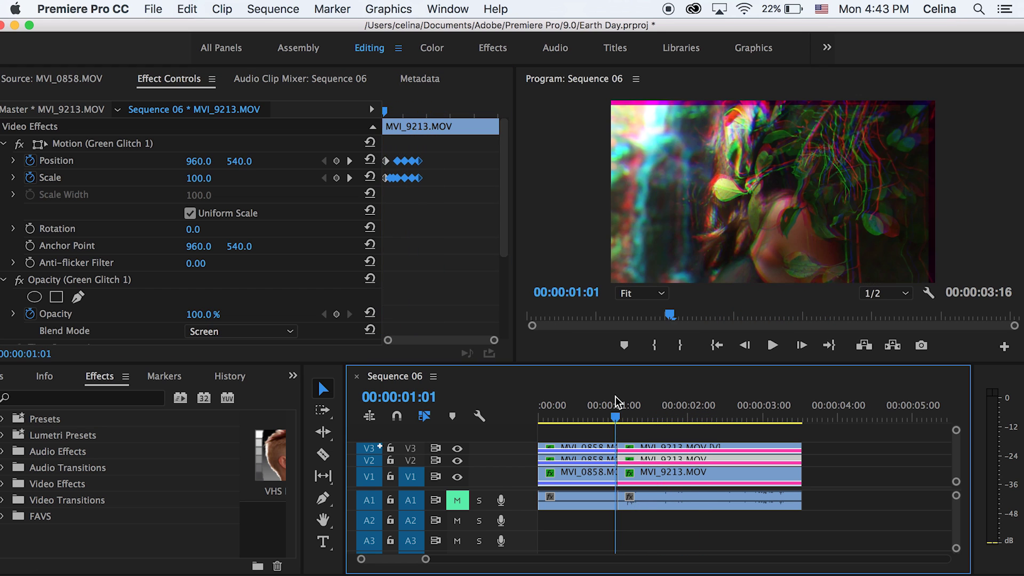
drag(609, 415, 756, 385)
key(space)
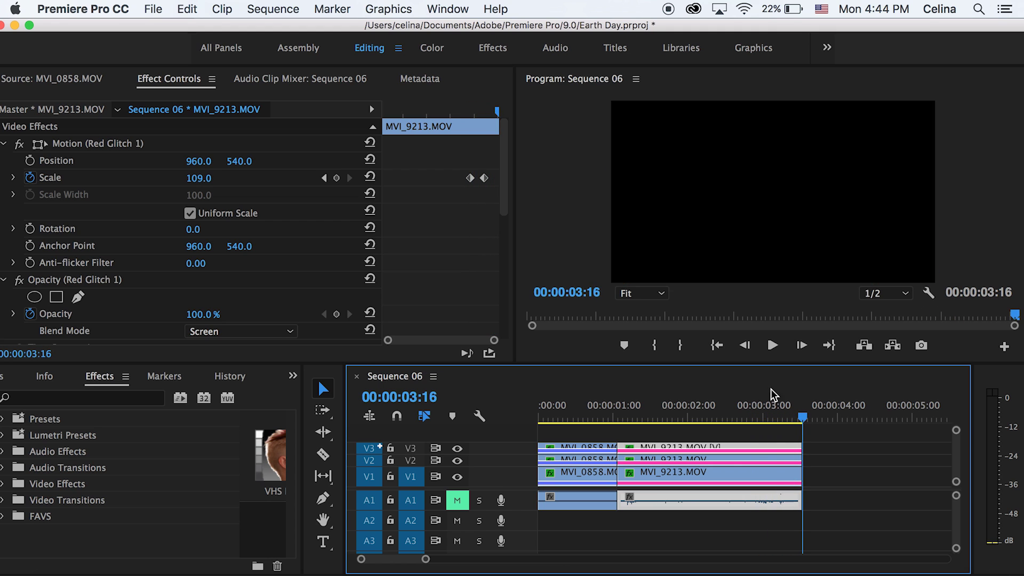
Step: Move both Scale keyframes of the V3 MVI_9213.MOV clip to the start of the clip and play the result
click(771, 389)
drag(452, 186, 395, 177)
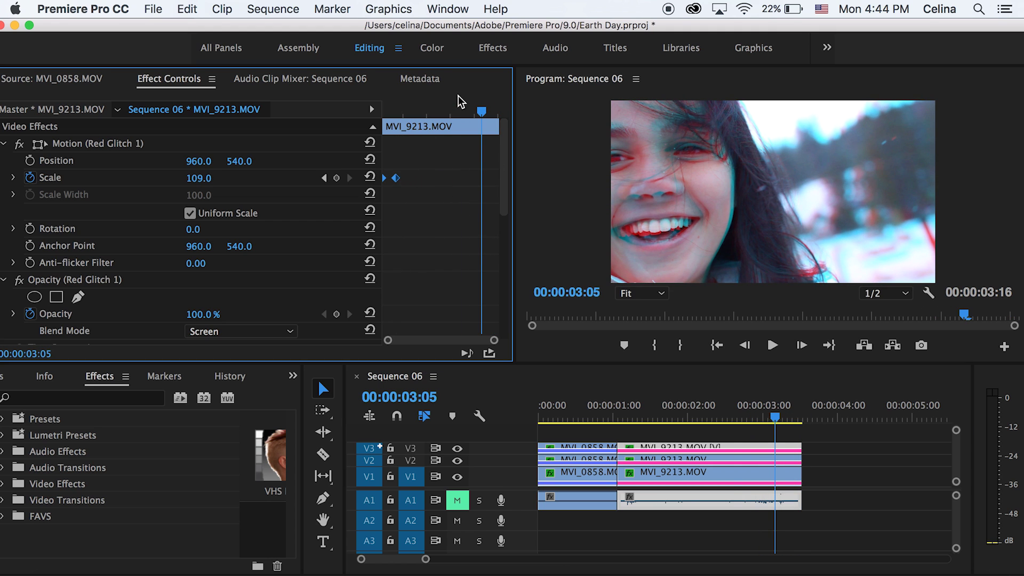
drag(461, 106, 366, 111)
click(591, 414)
key(space)
click(634, 410)
drag(635, 387, 626, 389)
Step: Reset the V3 MVI_9213.MOV clip's Scale to 100 with a keyframe at 00:00:01:14 and replay the clip's start
click(409, 160)
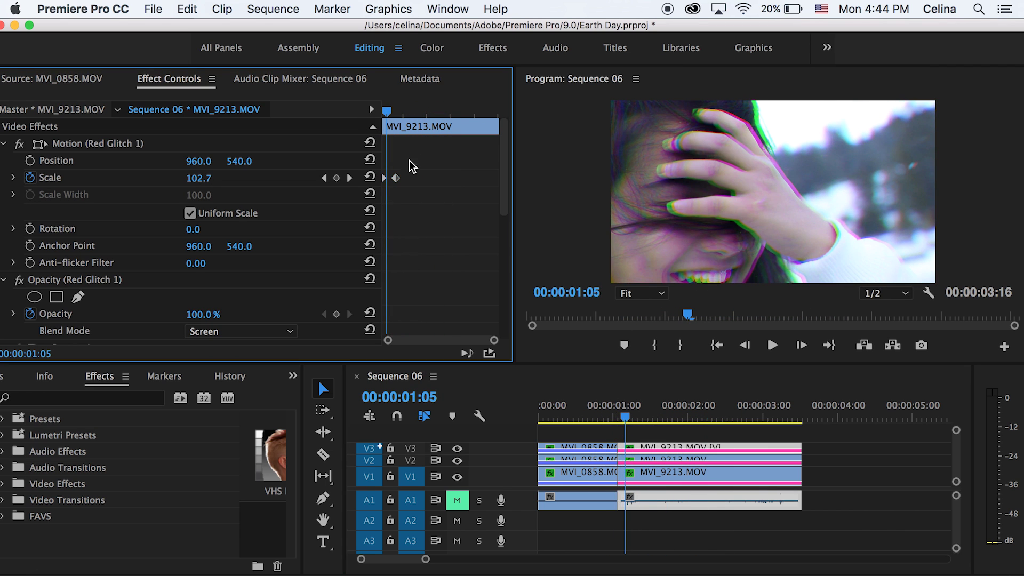
drag(384, 94, 403, 102)
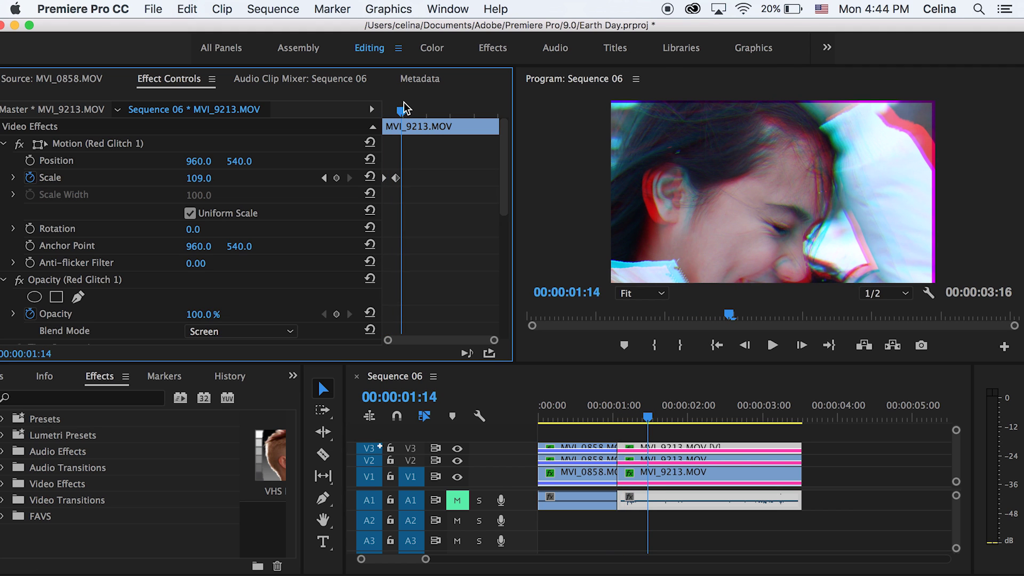
click(368, 179)
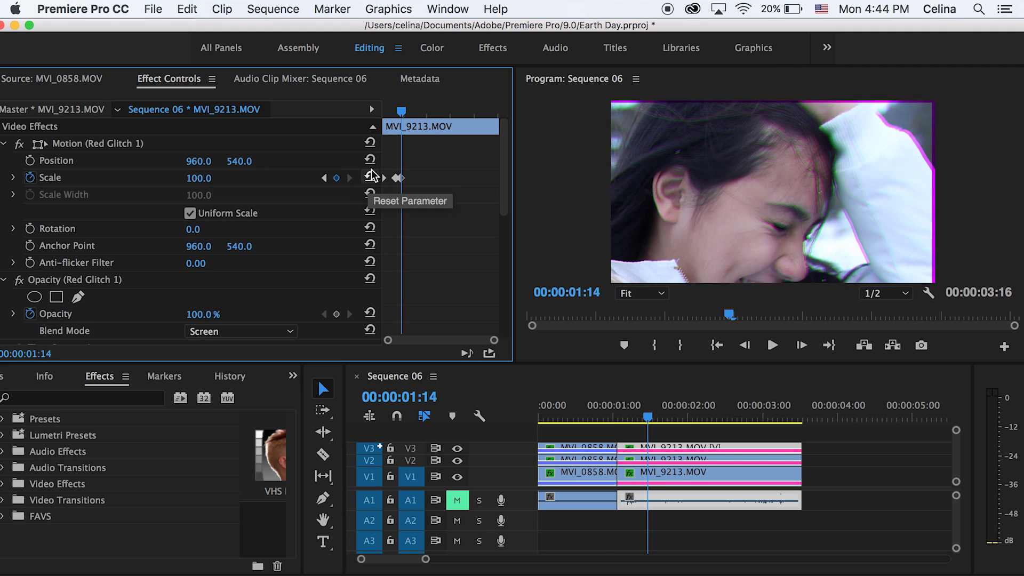
drag(401, 102, 374, 126)
key(space)
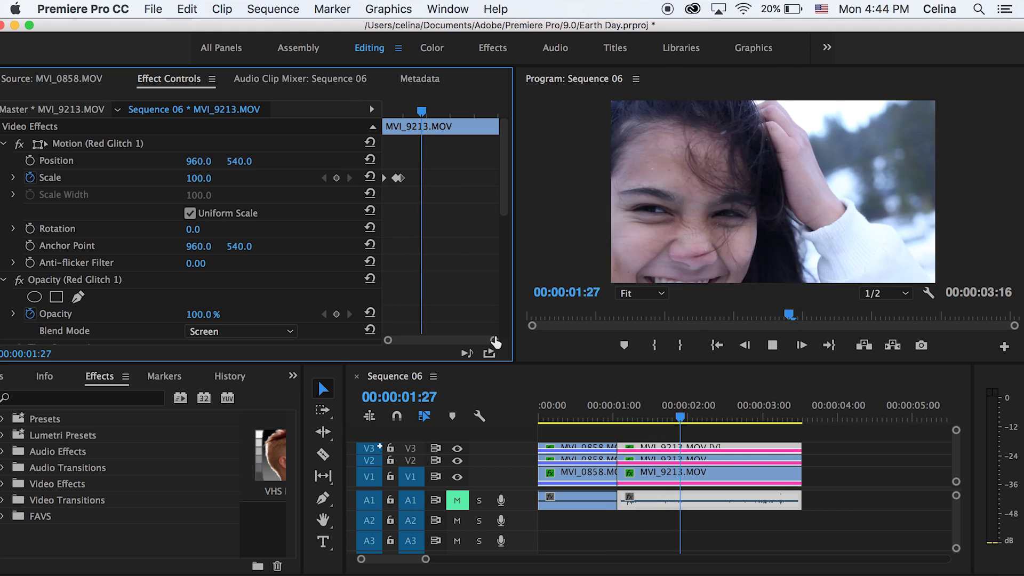
Step: Play back the sequence across the cut between MVI_0858.MOV and MVI_9213.MOV to review the combined glitch
click(585, 391)
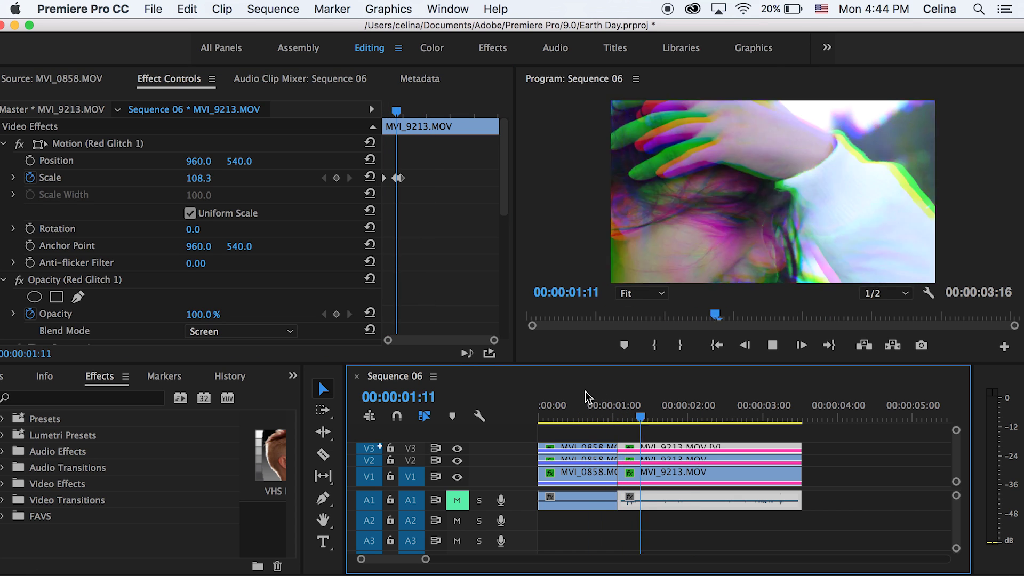
key(space)
key(minus)
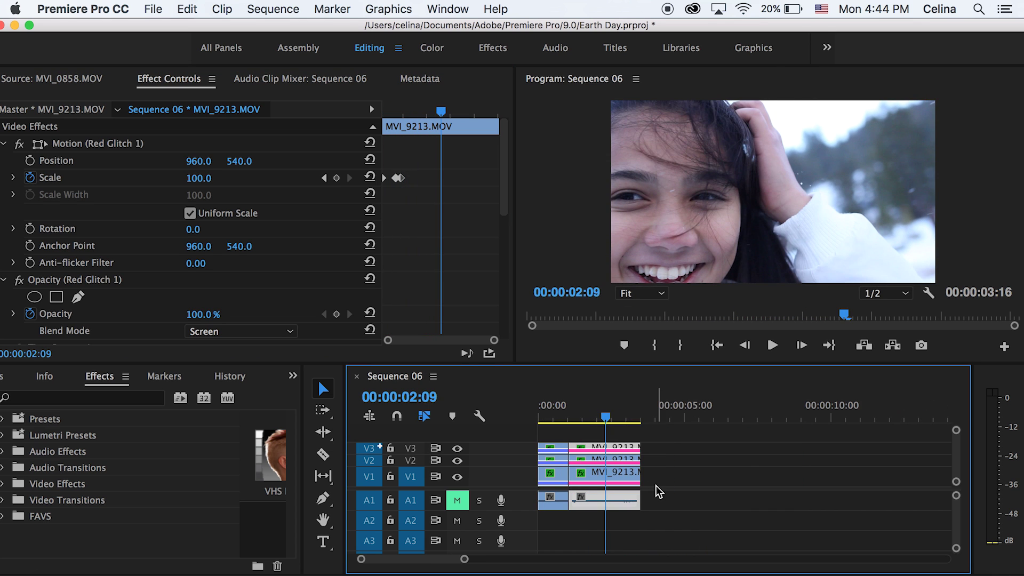
click(554, 407)
key(space)
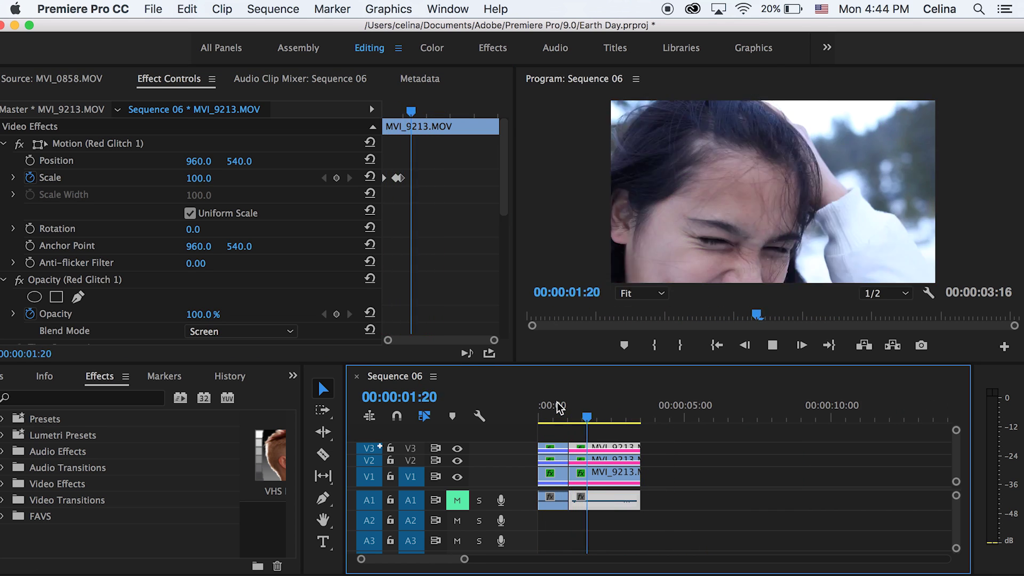
key(space)
Step: Save the Earth Day project
key(equal)
key(equal)
key(super+s)
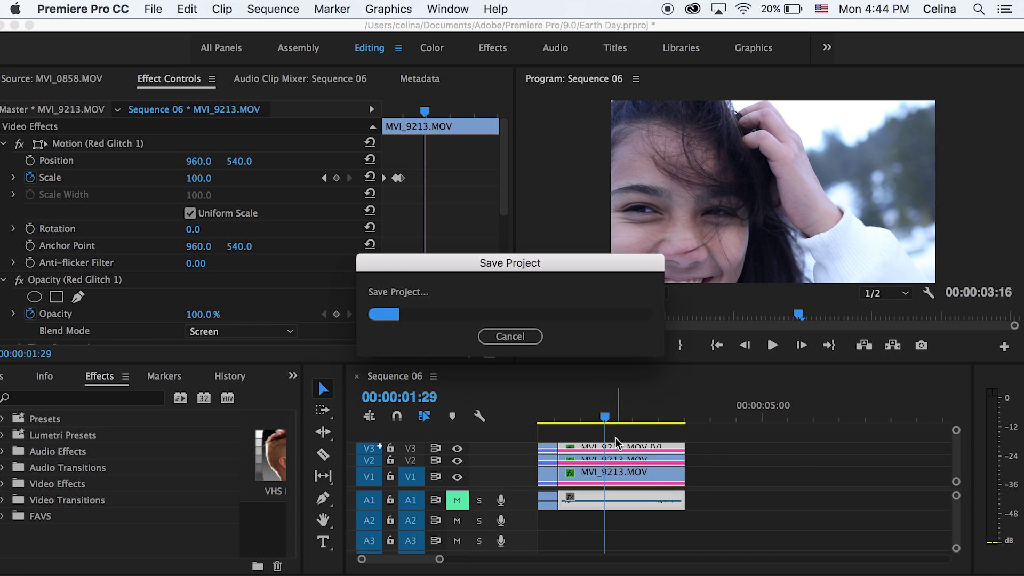
Step: Add Scale and Position keyframes at 00:00:02:01 on the V3 MVI_9213.MOV clip
click(431, 110)
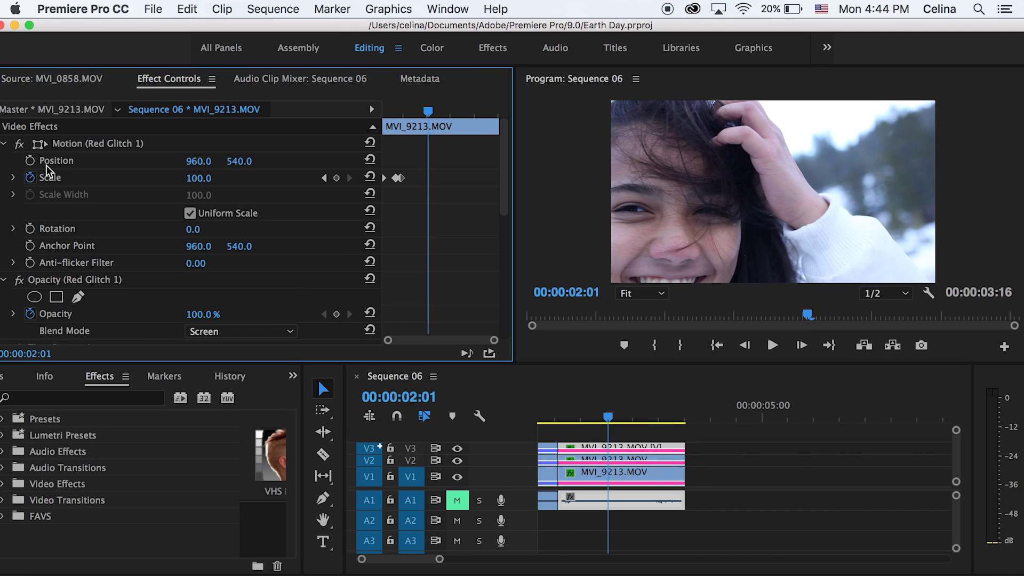
click(333, 178)
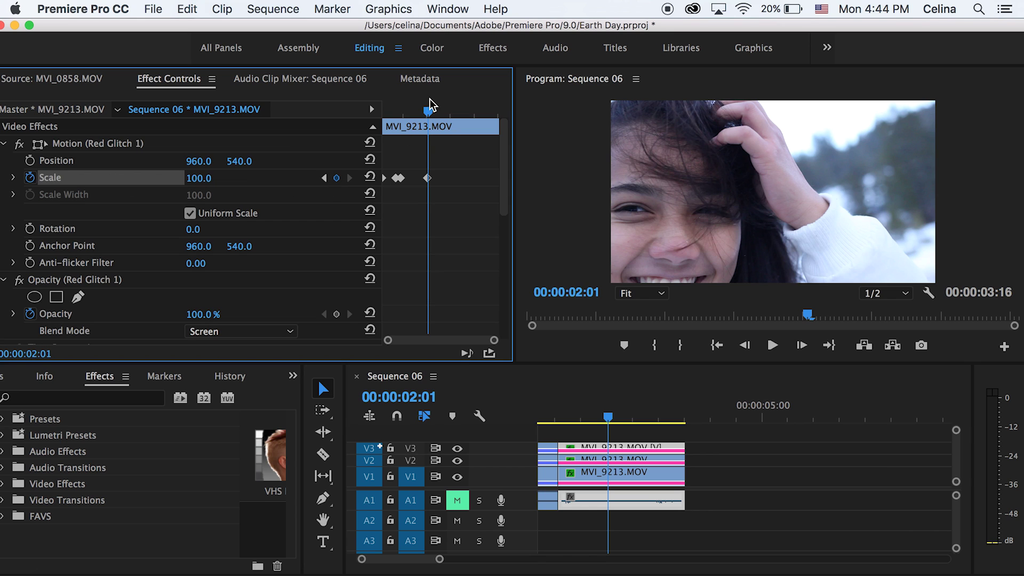
click(31, 161)
Step: On the V3 MVI_9213.MOV clip, set Scale to 108 at 00:00:02:06, and Position to 988, 553 with Scale 107 at 00:00:02:09
drag(427, 114, 436, 115)
drag(202, 179, 239, 160)
key(super+z)
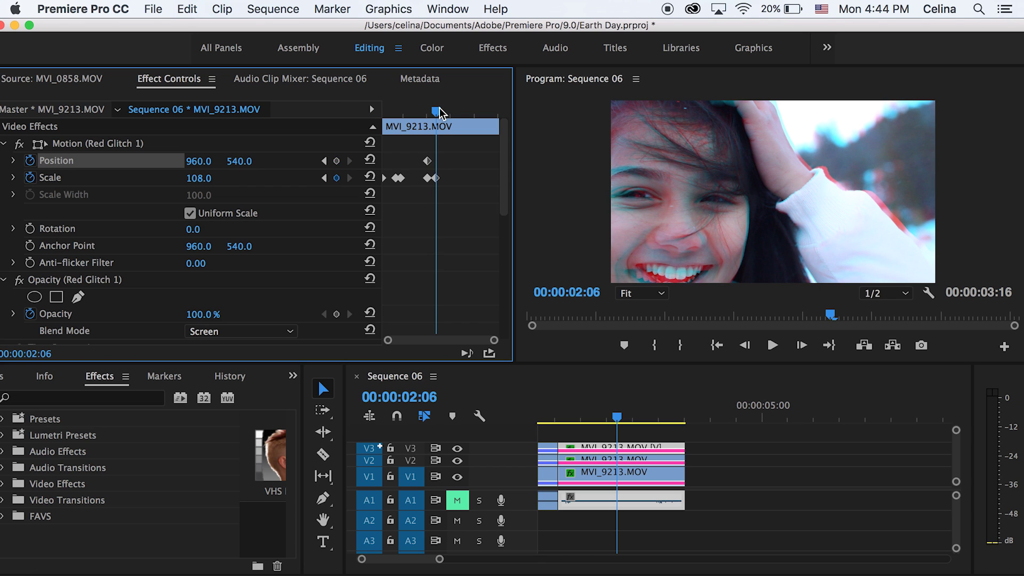
drag(439, 112, 442, 112)
drag(239, 161, 196, 161)
Step: Advance to 00:00:02:11 and reset the V3 clip's Position to 960, 540 and Scale to 100
key(Right)
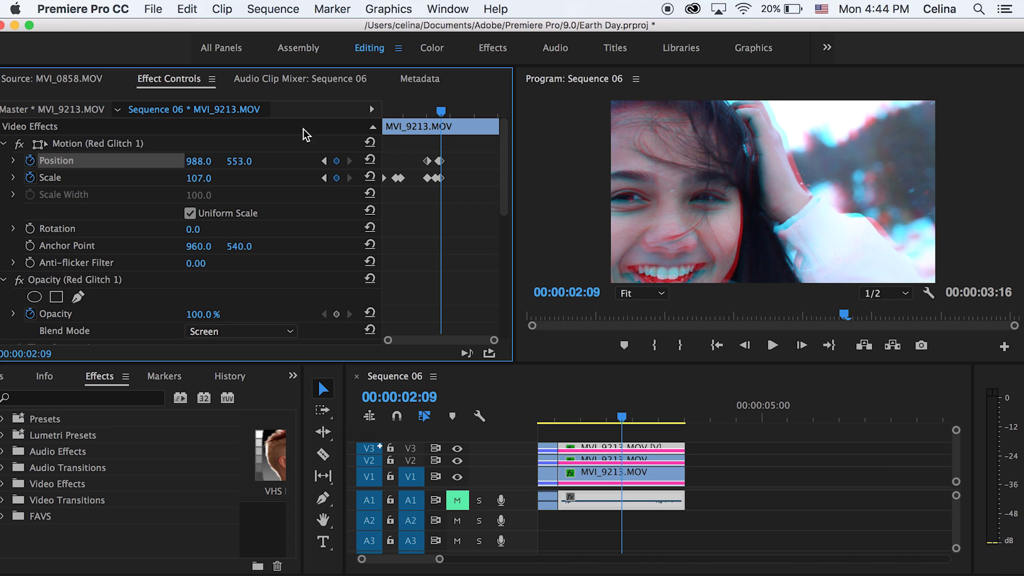
key(Right)
key(Right)
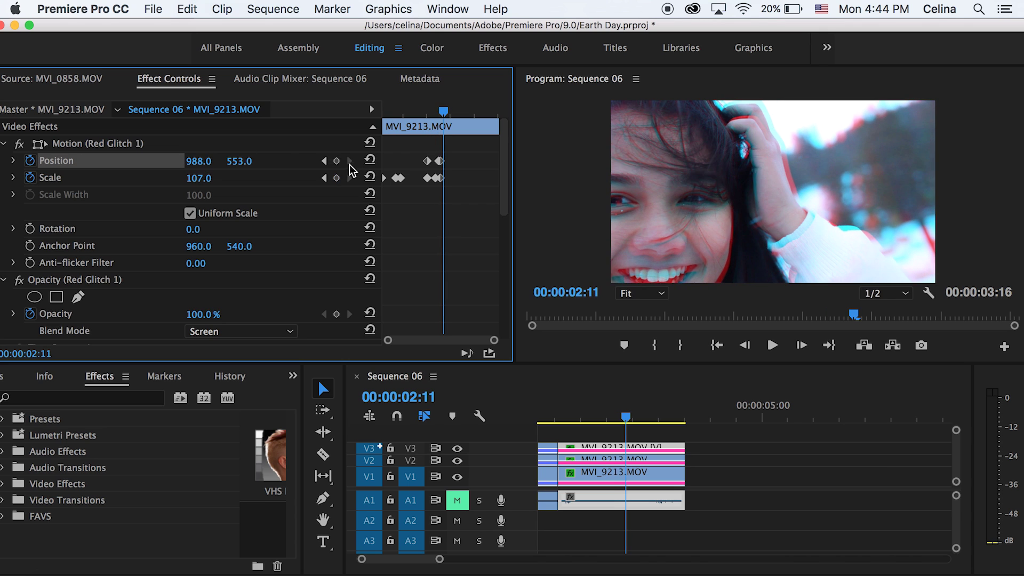
Step: Play back the second glitch and add another Position keyframe near 00:00:02:04 on the V3 MVI_9213.MOV clip
drag(443, 110, 425, 106)
key(space)
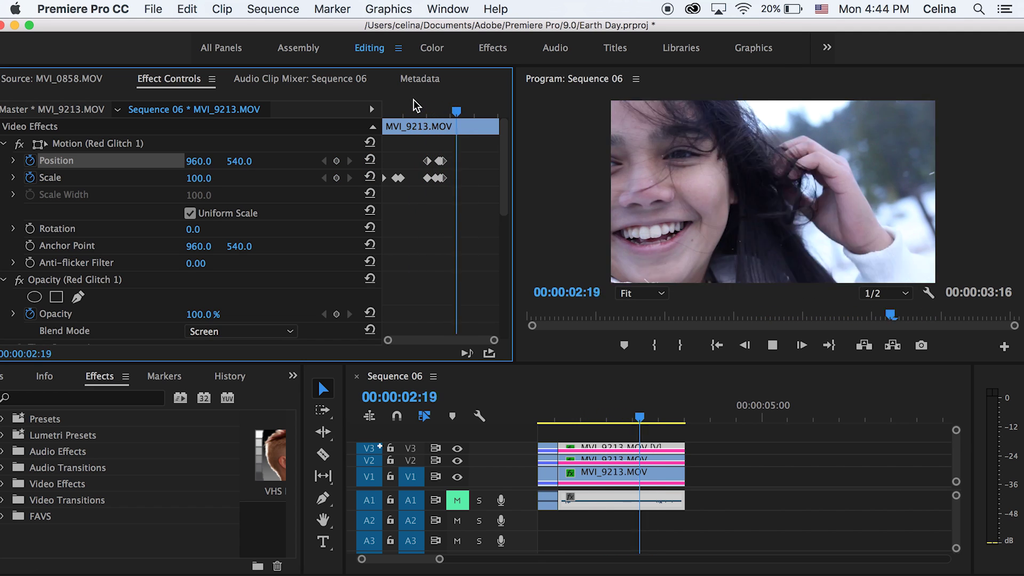
click(436, 99)
key(Left)
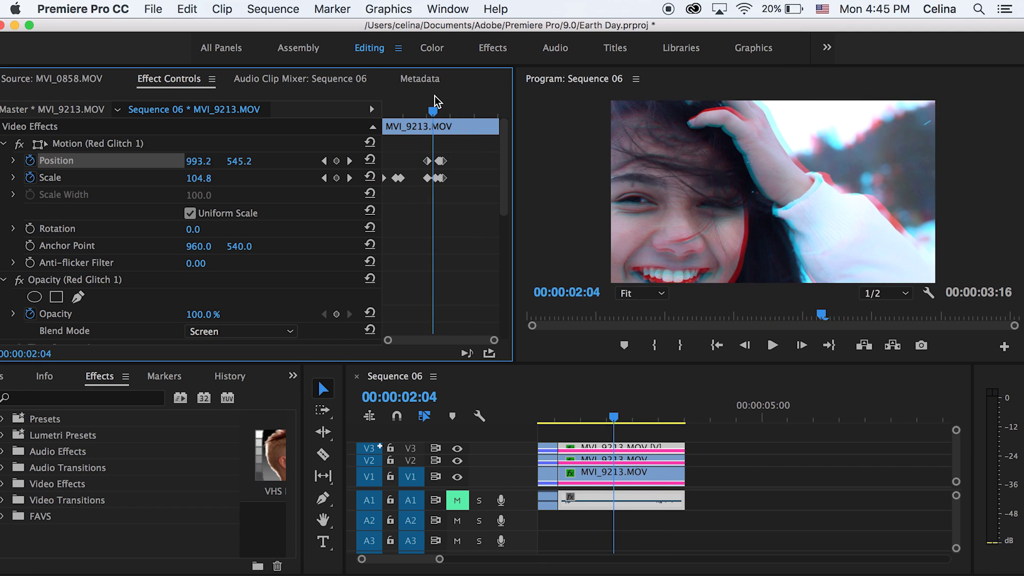
Step: Play back the MVI_9213.MOV clip and the whole sequence from its beginning to review both glitches
drag(416, 111, 372, 121)
key(space)
key(space)
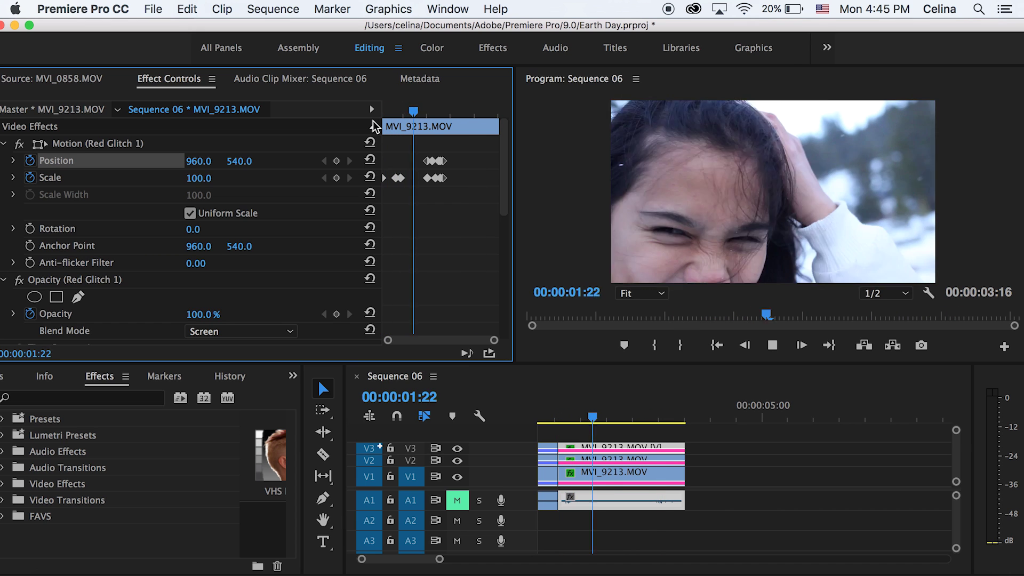
key(space)
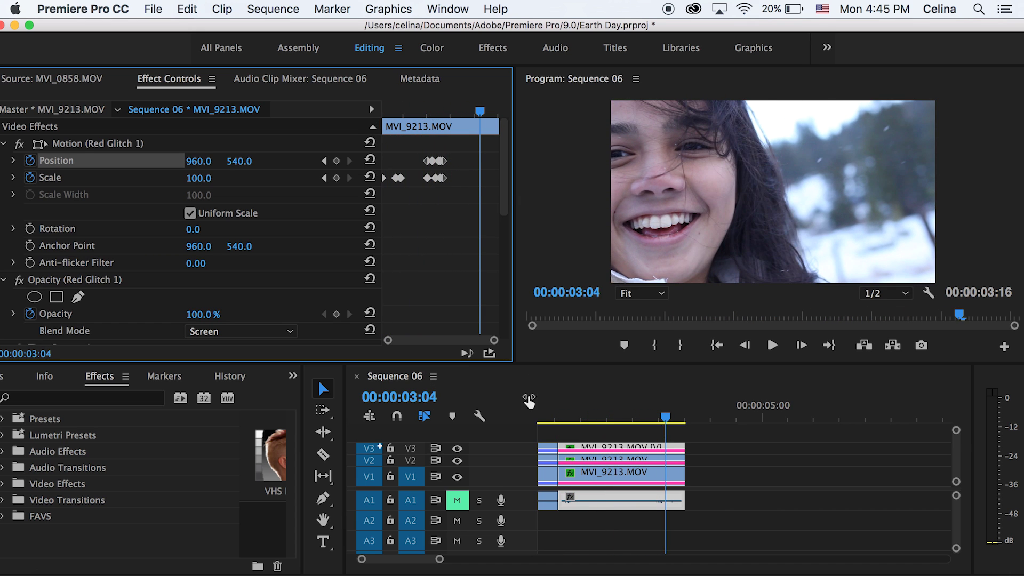
key(minus)
drag(570, 402, 538, 401)
key(space)
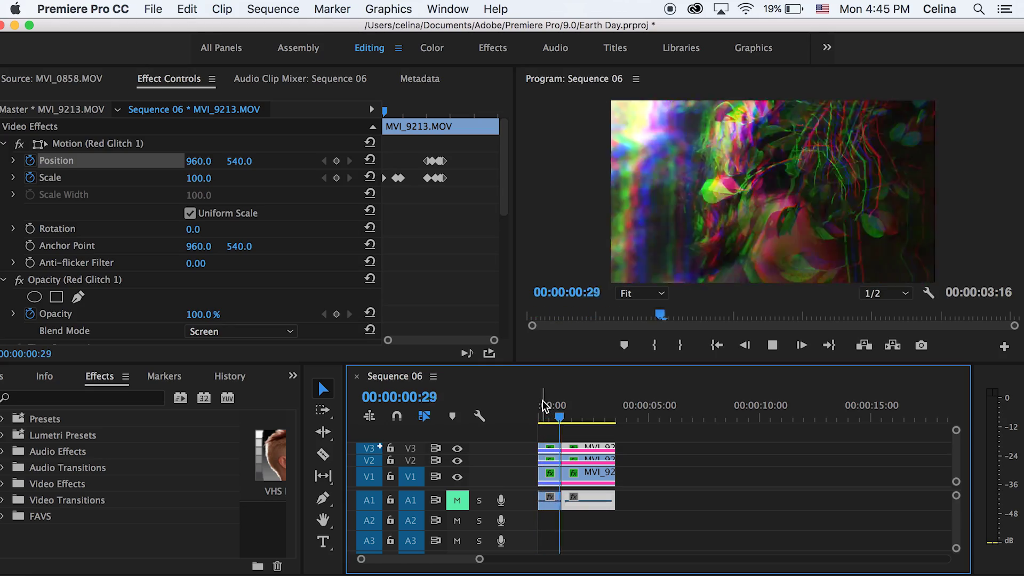